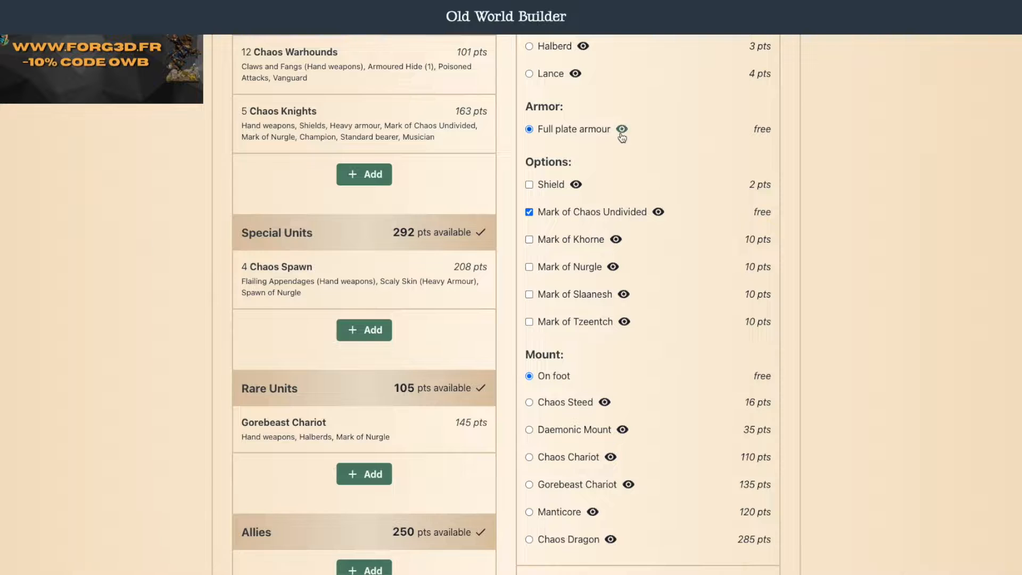
Step: Give the Chaos Lord the Mark of Nurgle instead of Mark of Chaos Undivided and put him on a Daemonic Mount
{"action": "left_click", "coordinate": [529, 267]}
{"action": "left_click", "coordinate": [530, 211]}
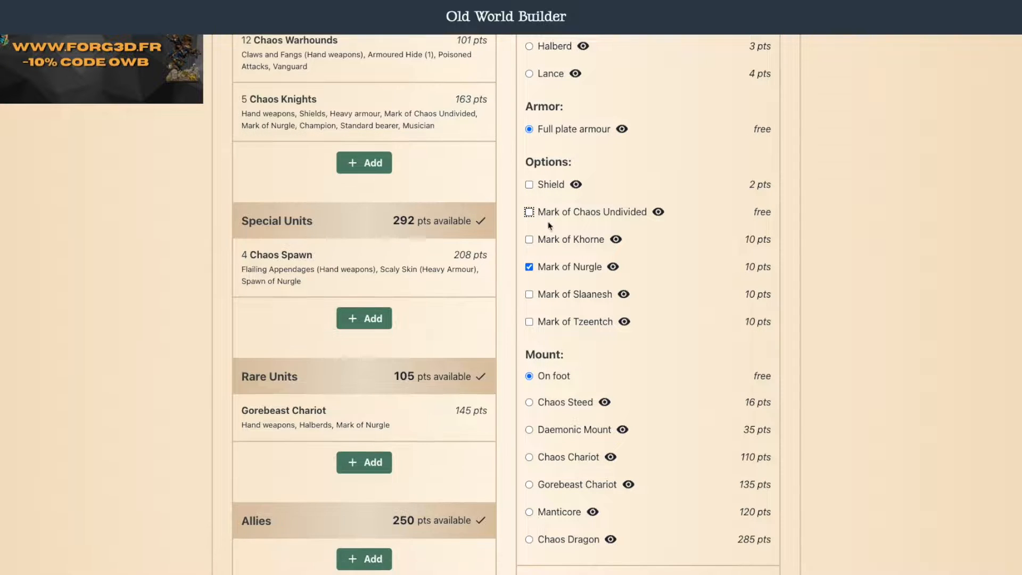
{"action": "scroll", "coordinate": [589, 388], "scroll_direction": "down", "scroll_amount": 2}
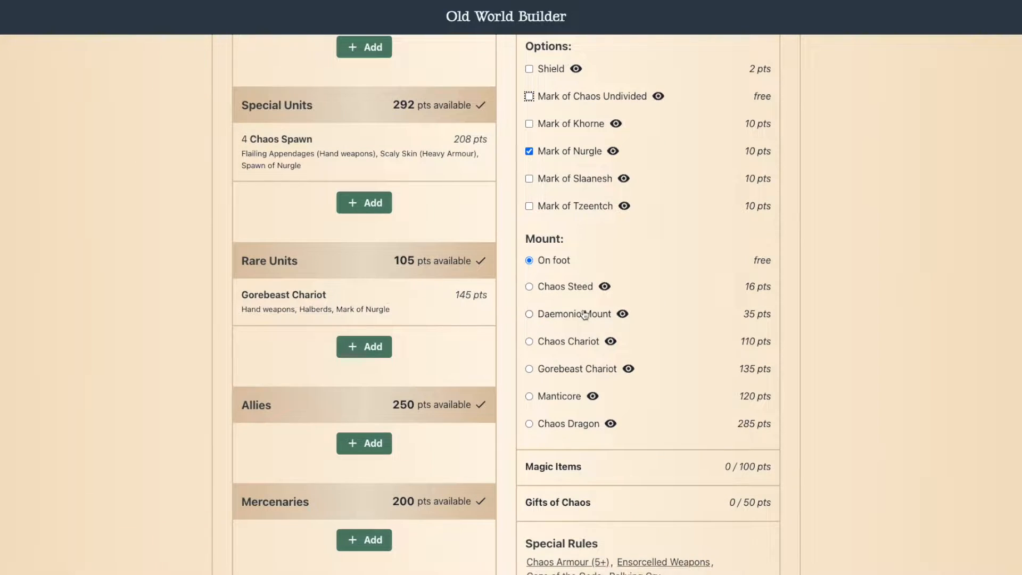
{"action": "left_click", "coordinate": [529, 314]}
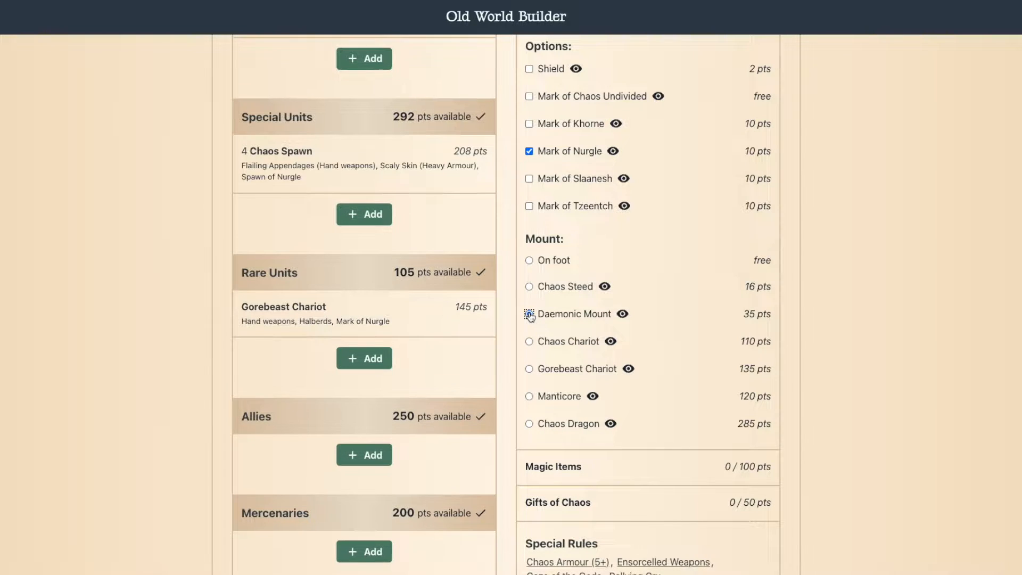
Step: Read the Daemonic Mount's rules entry, close it, and check the army list's points total and selected units
{"action": "left_click", "coordinate": [622, 315]}
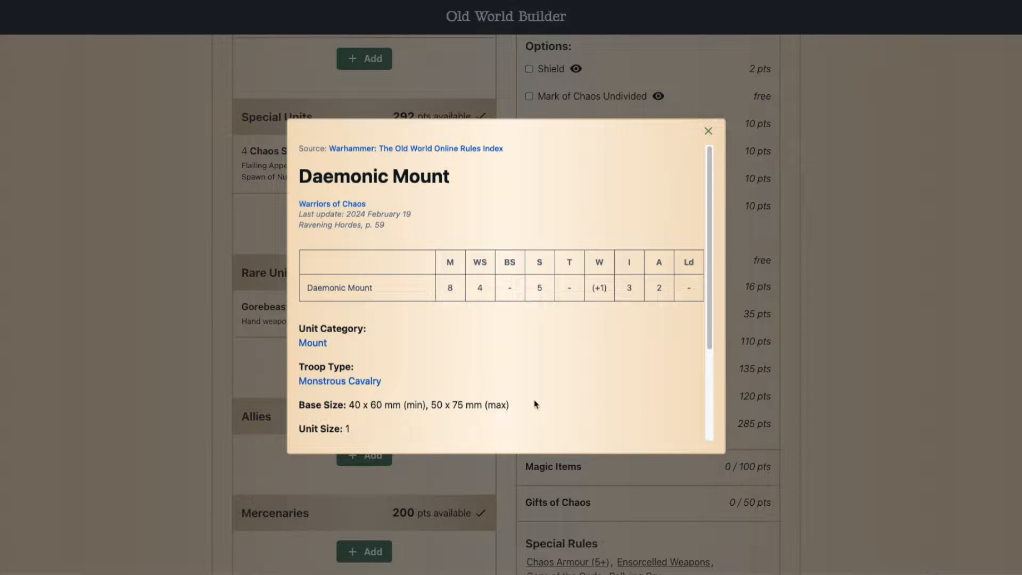
{"action": "left_click", "coordinate": [709, 131]}
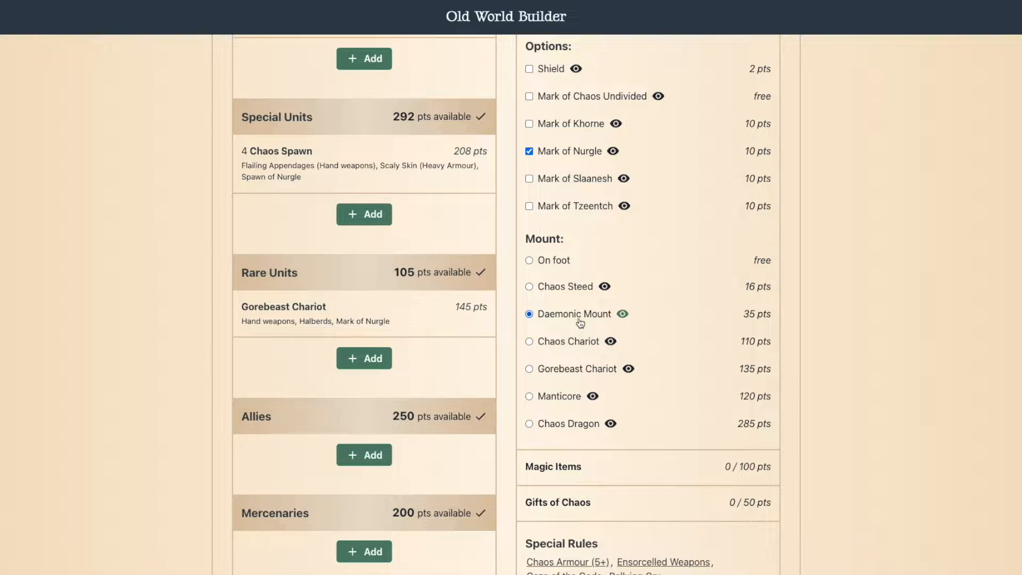
{"action": "scroll", "coordinate": [634, 349], "scroll_direction": "down", "scroll_amount": 2}
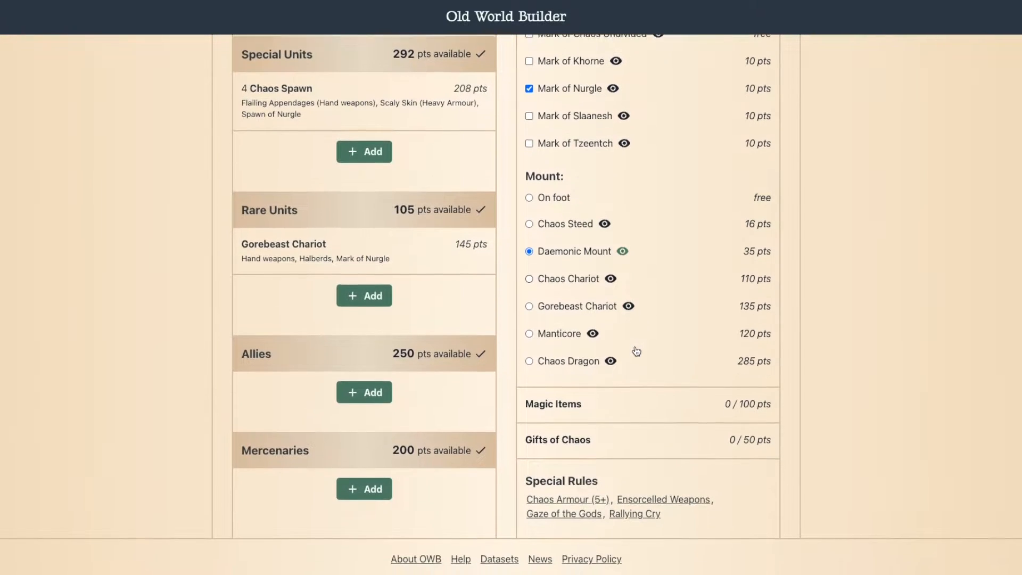
{"action": "scroll", "coordinate": [632, 486], "scroll_direction": "up", "scroll_amount": 5}
{"action": "scroll", "coordinate": [631, 491], "scroll_direction": "up", "scroll_amount": 2}
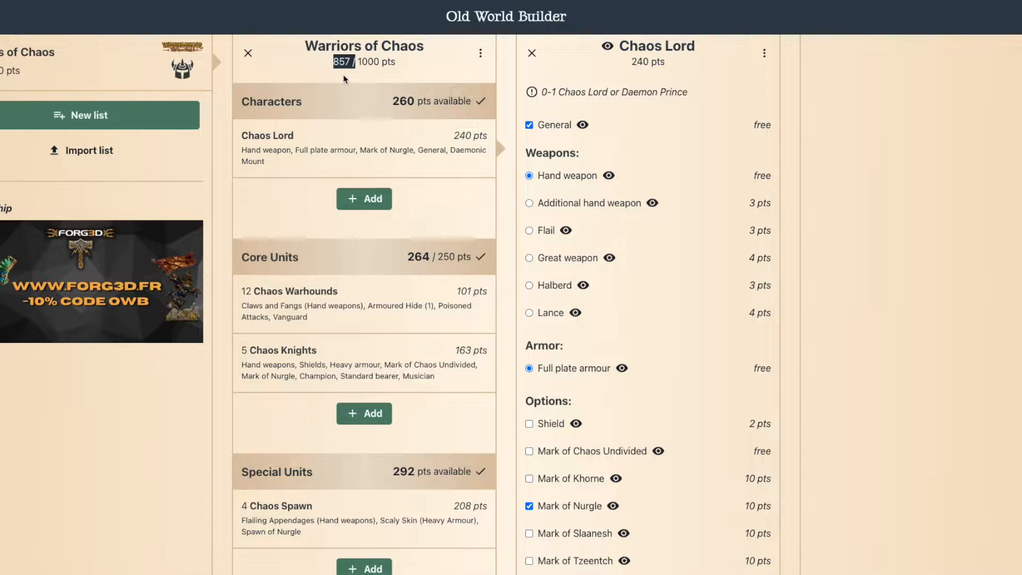
{"action": "scroll", "coordinate": [471, 447], "scroll_direction": "down", "scroll_amount": 4}
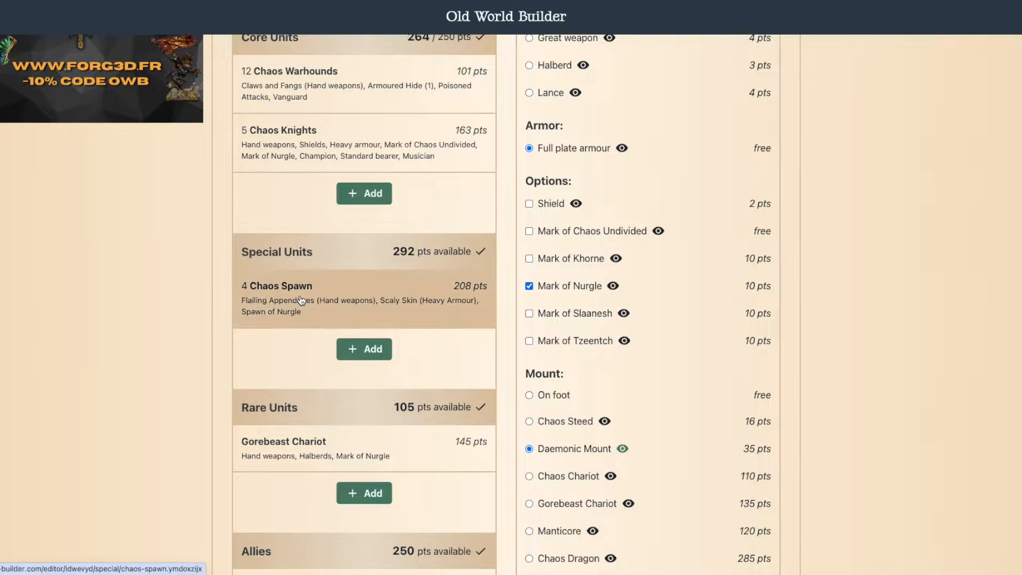
{"action": "scroll", "coordinate": [301, 302], "scroll_direction": "up", "scroll_amount": 4}
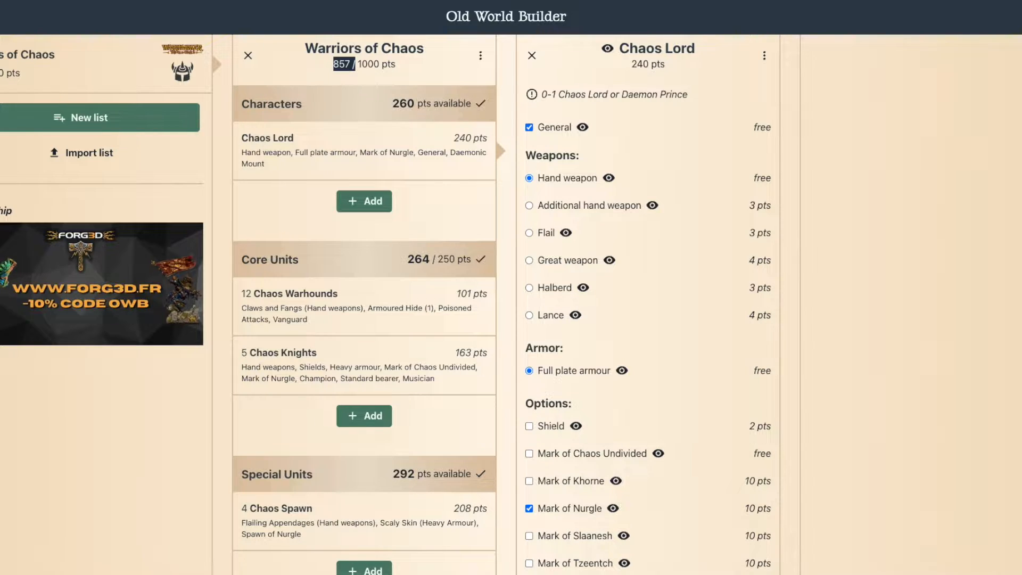
Step: Bring up the Movie Recording camera window and enlarge it to full screen to show the Character Mounts rulebook page
{"action": "mouse_move", "coordinate": [1021, 441]}
{"action": "left_mouse_down"}
{"action": "mouse_move", "coordinate": [997, 431]}
{"action": "mouse_move", "coordinate": [1018, 443]}
{"action": "left_mouse_up"}
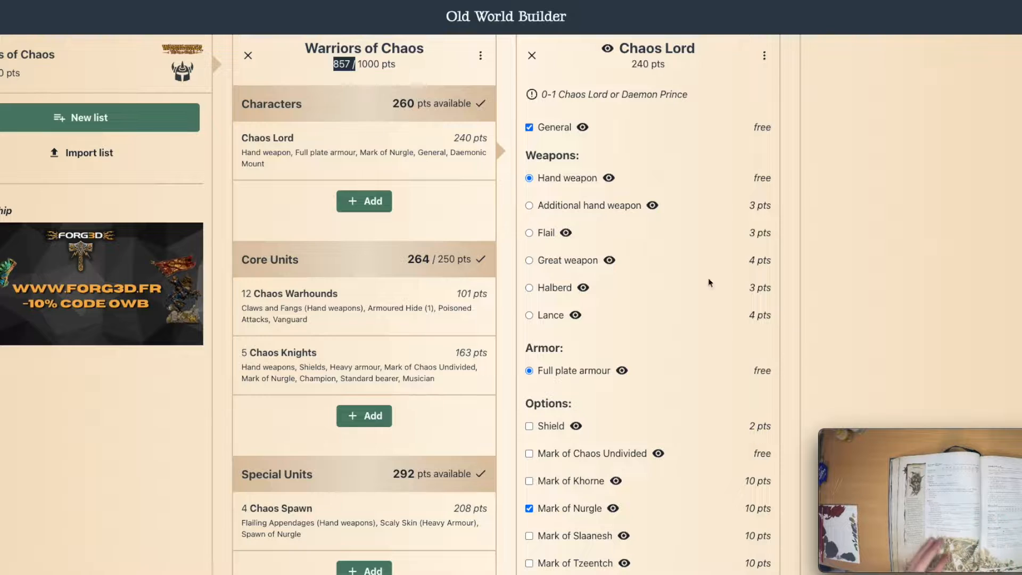
{"action": "left_click", "coordinate": [826, 439]}
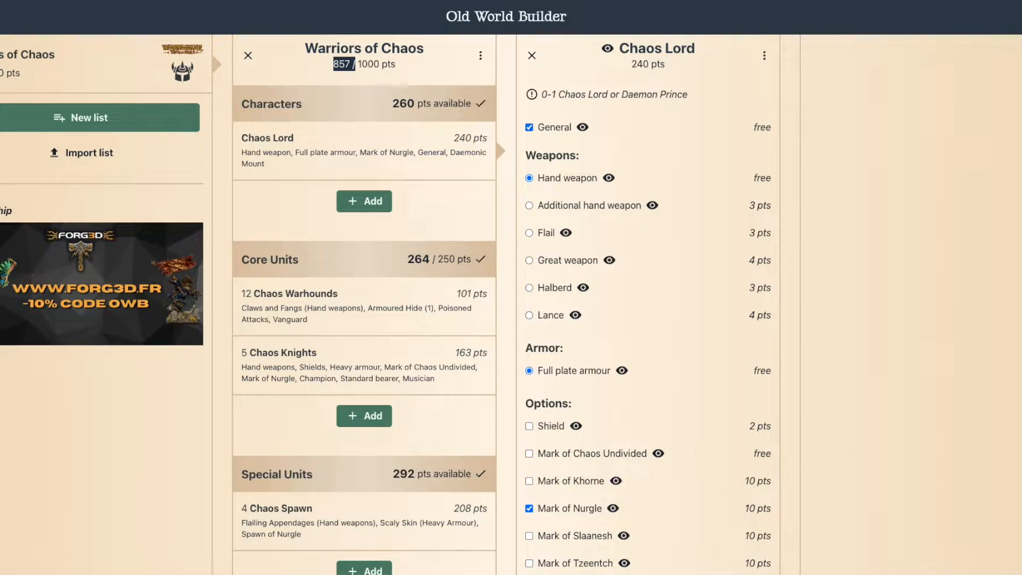
{"action": "left_click", "coordinate": [951, 524]}
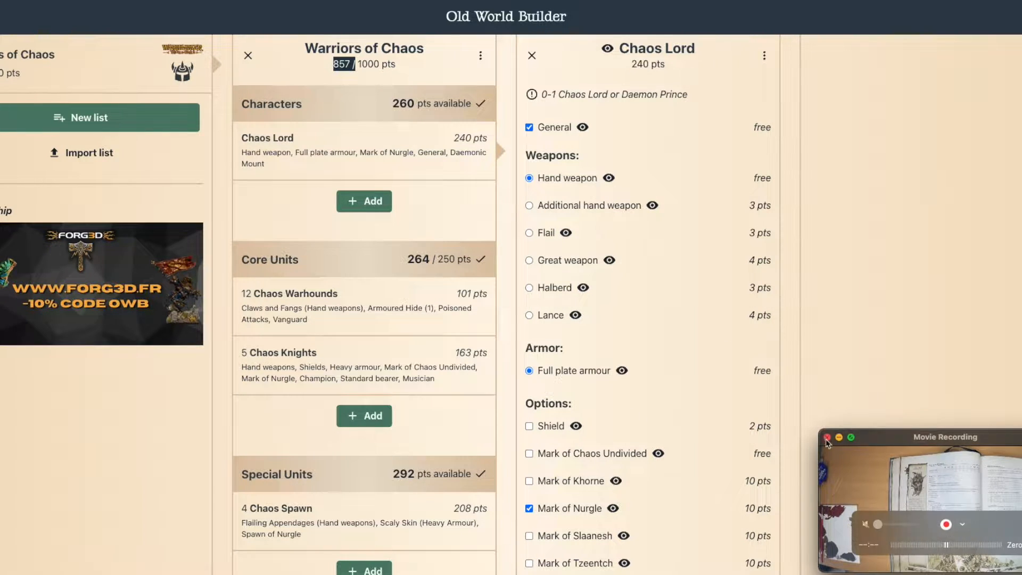
{"action": "left_click_drag", "start_coordinate": [821, 429], "coordinate": [0, 0]}
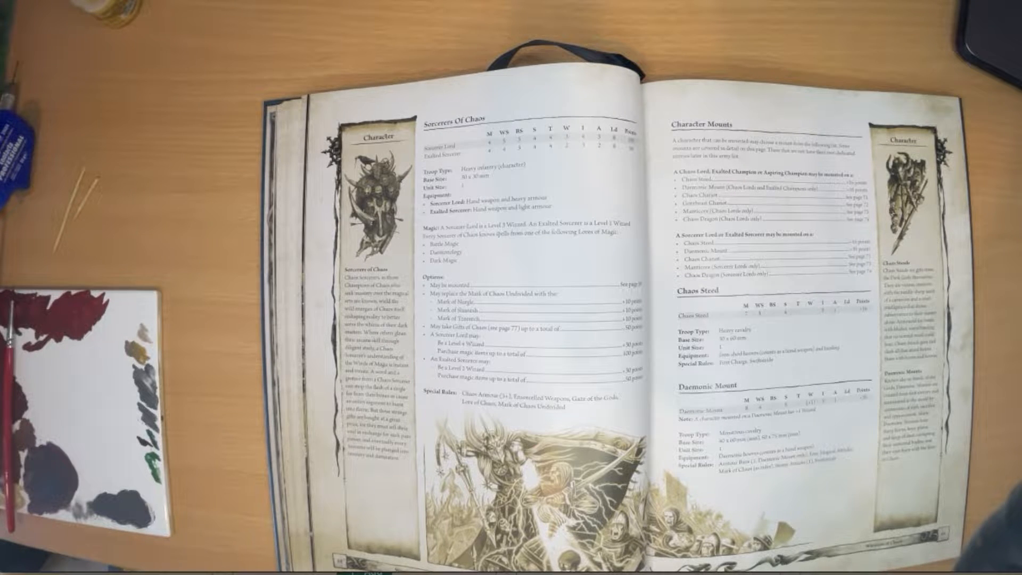
Step: Set the camera window to Float on Top and shrink it back to a small corner view over the army list
{"action": "left_click", "coordinate": [101, 0]}
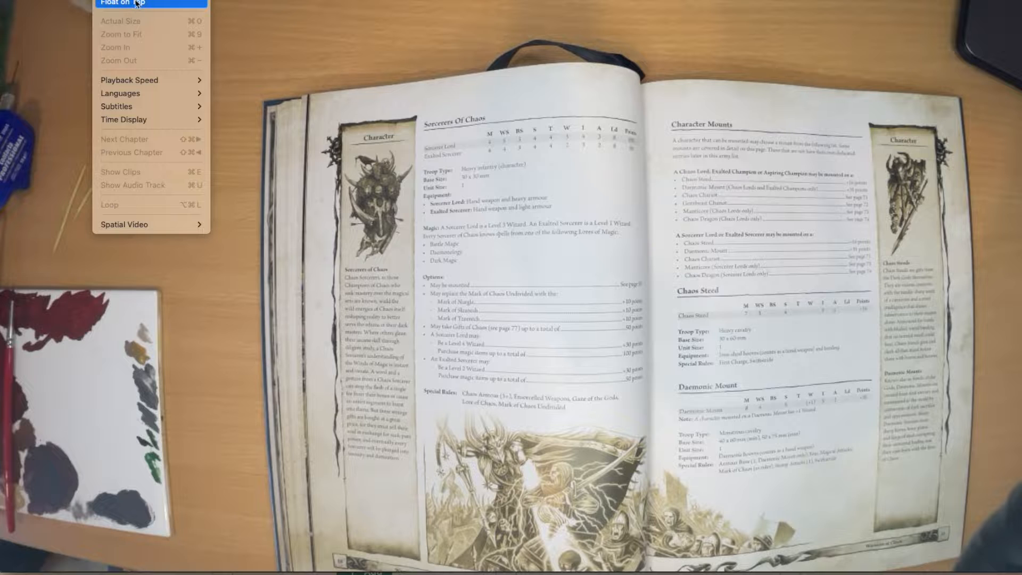
{"action": "left_click", "coordinate": [136, 2]}
{"action": "left_click_drag", "start_coordinate": [1, 0], "coordinate": [819, 428]}
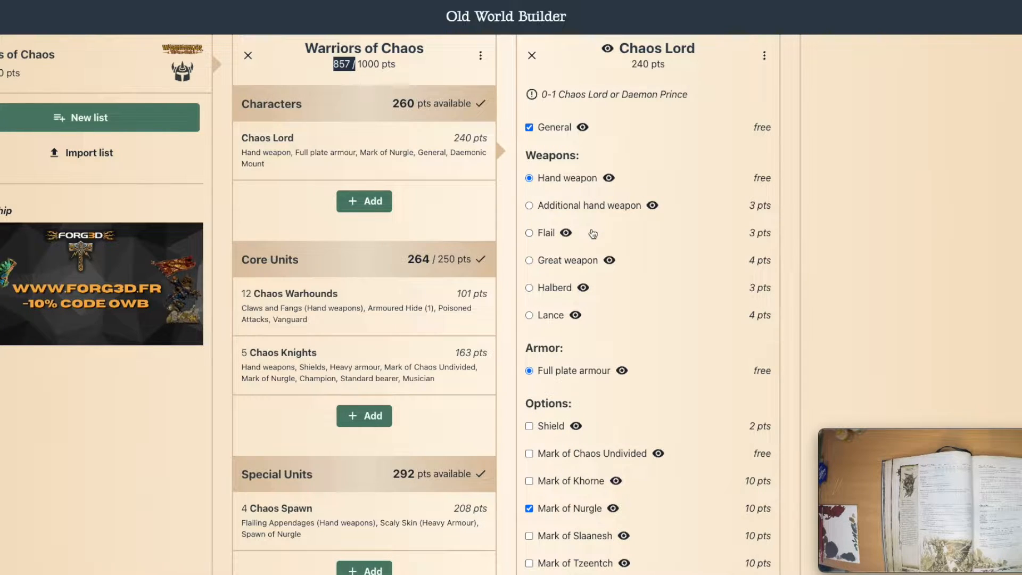
Step: Add an Exalted Sorcerer with the Mark of Nurgle instead of Mark of Chaos Undivided, upgraded to Level 2 Wizard
{"action": "scroll", "coordinate": [396, 428], "scroll_direction": "down", "scroll_amount": 9}
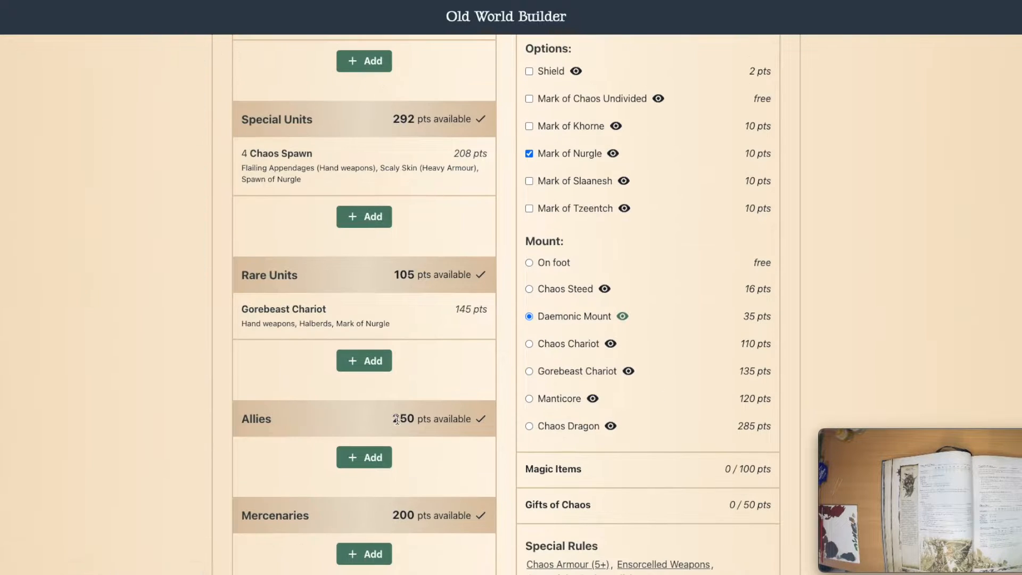
{"action": "scroll", "coordinate": [399, 418], "scroll_direction": "up", "scroll_amount": 4}
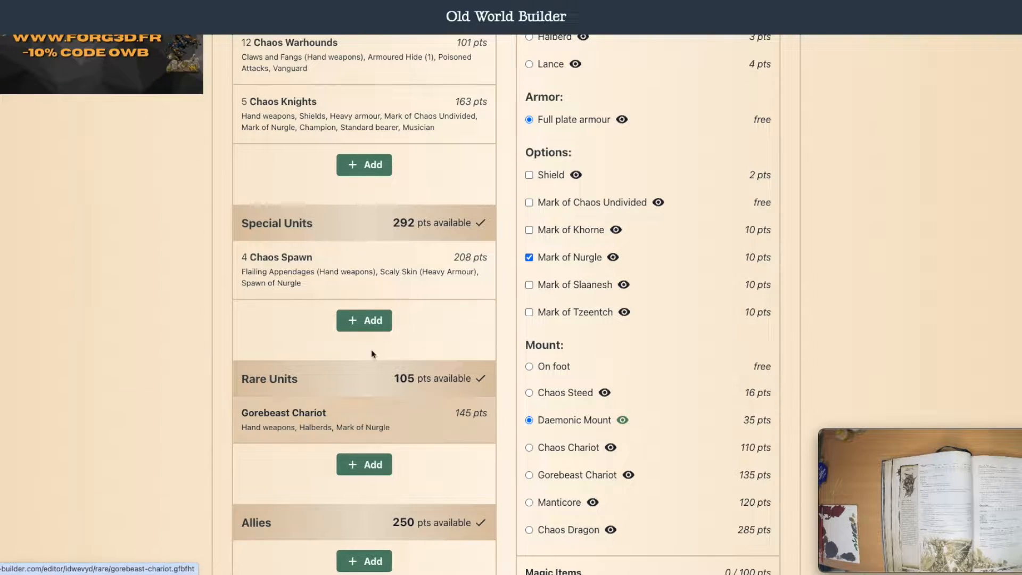
{"action": "scroll", "coordinate": [372, 255], "scroll_direction": "up", "scroll_amount": 5}
{"action": "left_click", "coordinate": [364, 202]}
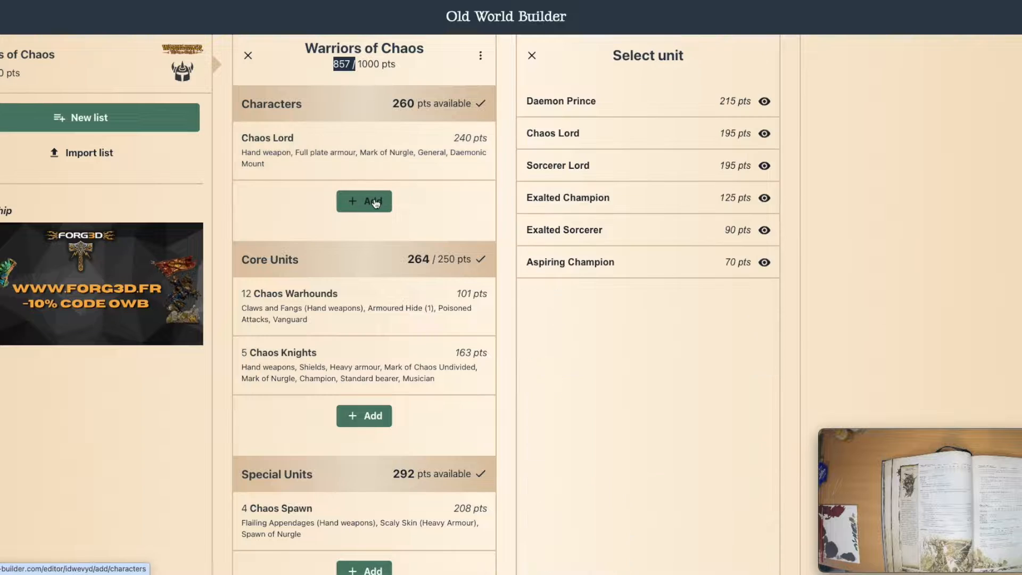
{"action": "left_click", "coordinate": [657, 233]}
{"action": "left_click", "coordinate": [529, 286]}
{"action": "left_click", "coordinate": [529, 259]}
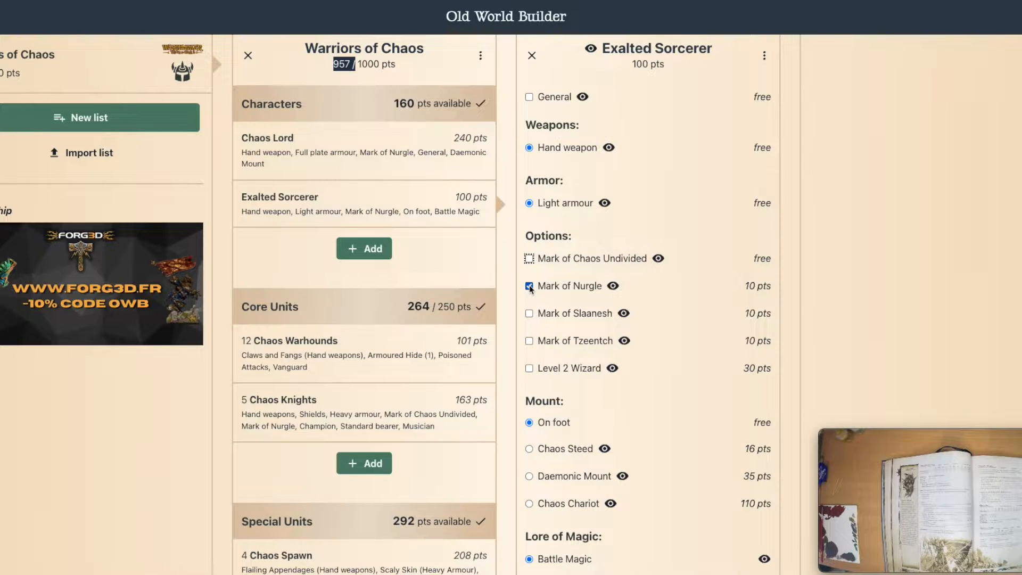
{"action": "left_click", "coordinate": [529, 369]}
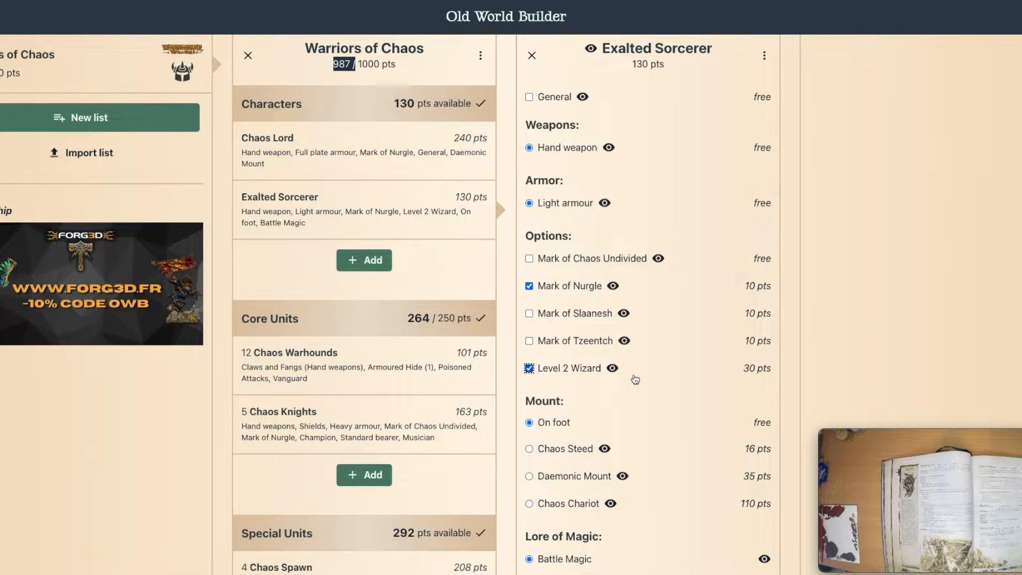
Step: Put the Exalted Sorcerer on a Daemonic Mount and check the army's points total
{"action": "scroll", "coordinate": [634, 380], "scroll_direction": "down", "scroll_amount": 3}
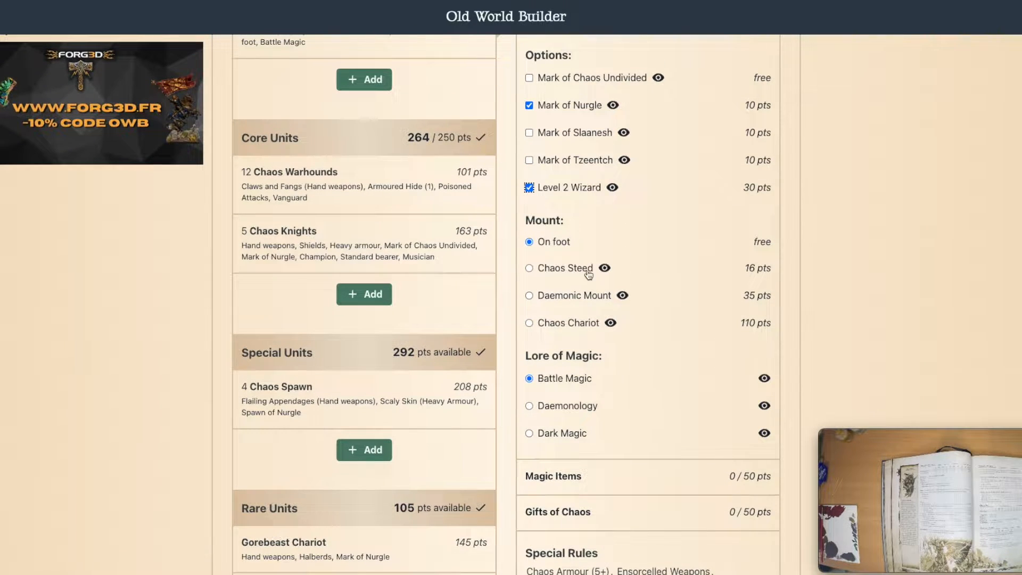
{"action": "left_click", "coordinate": [531, 297]}
{"action": "scroll", "coordinate": [634, 337], "scroll_direction": "up", "scroll_amount": 3}
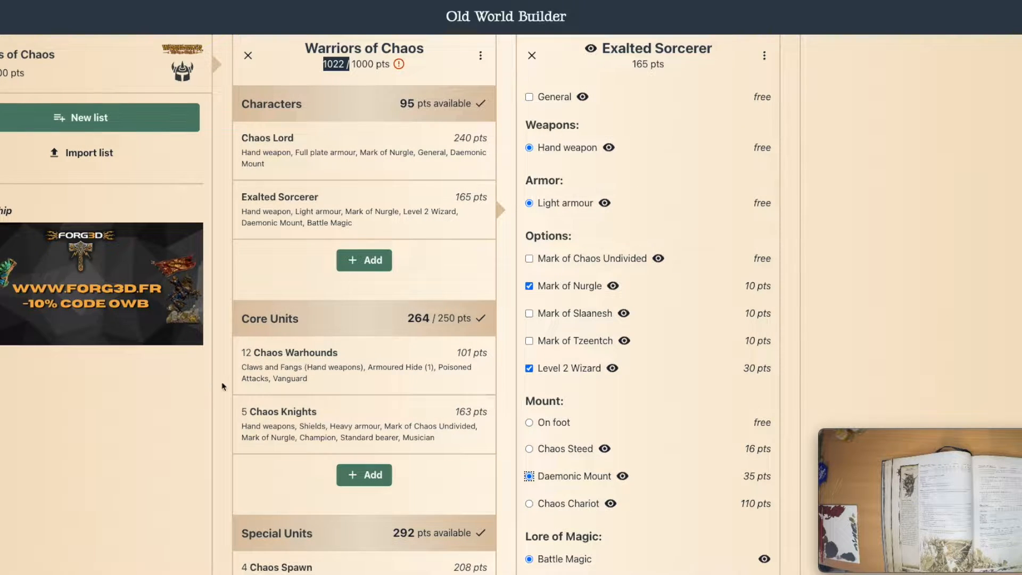
Step: Review the units for points to save, reduce the Chaos Spawn unit size to 3, and close its editor
{"action": "scroll", "coordinate": [411, 475], "scroll_direction": "down", "scroll_amount": 2}
{"action": "scroll", "coordinate": [410, 476], "scroll_direction": "down", "scroll_amount": 4}
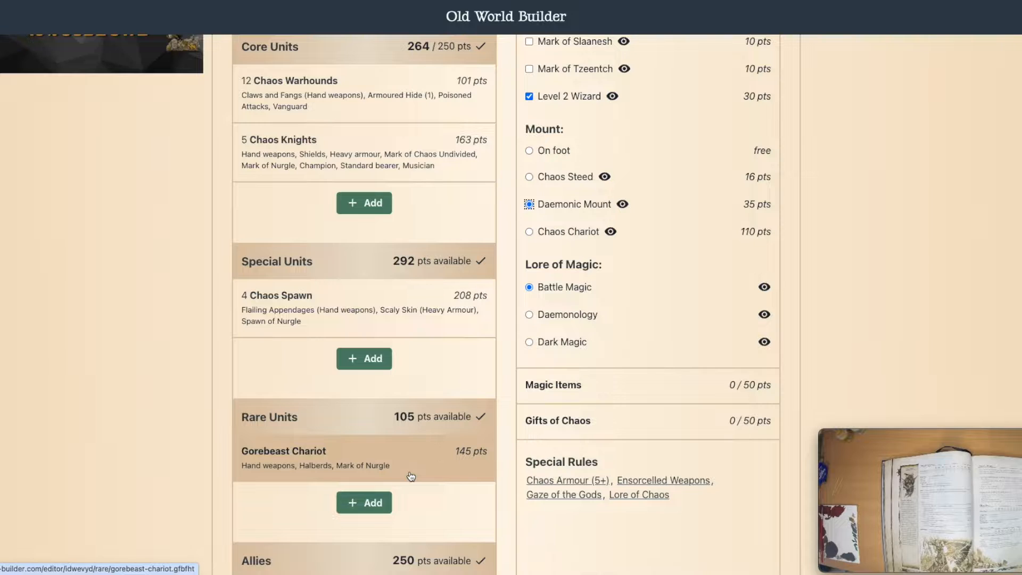
{"action": "scroll", "coordinate": [410, 475], "scroll_direction": "up", "scroll_amount": 6}
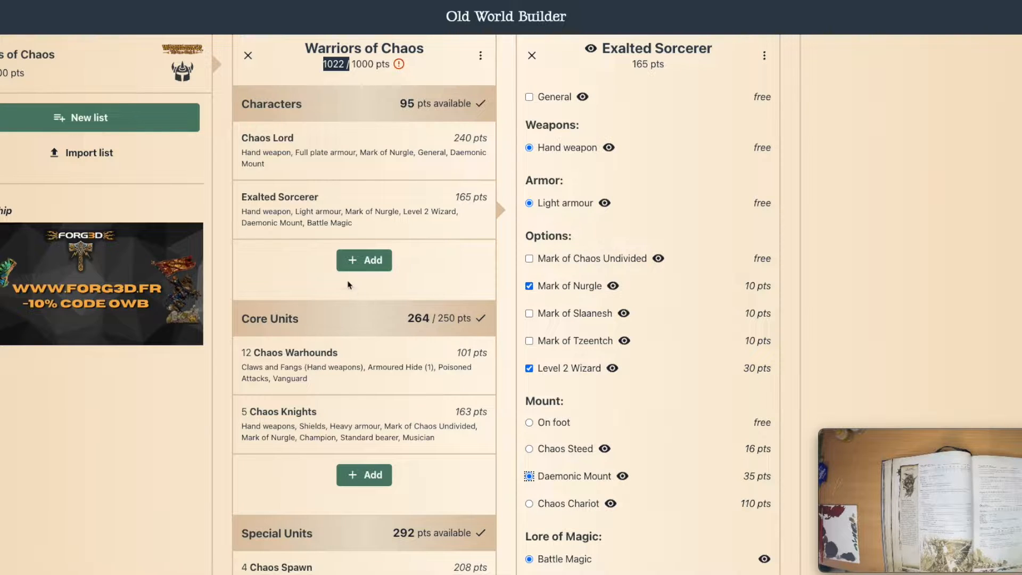
{"action": "scroll", "coordinate": [428, 299], "scroll_direction": "down", "scroll_amount": 1}
{"action": "scroll", "coordinate": [428, 298], "scroll_direction": "down", "scroll_amount": 5}
{"action": "left_click", "coordinate": [442, 242]}
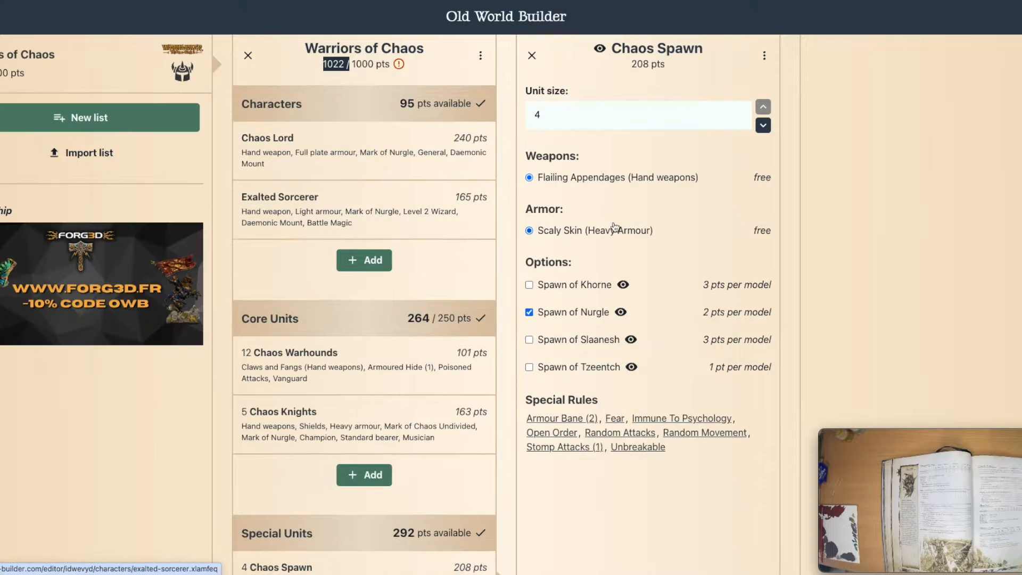
{"action": "left_click", "coordinate": [763, 125]}
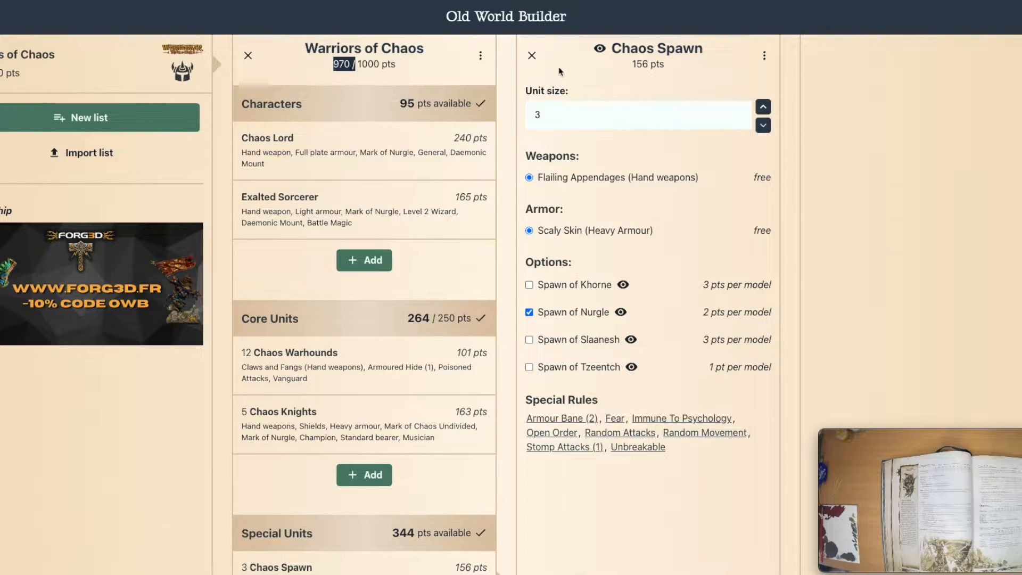
{"action": "left_click", "coordinate": [531, 56]}
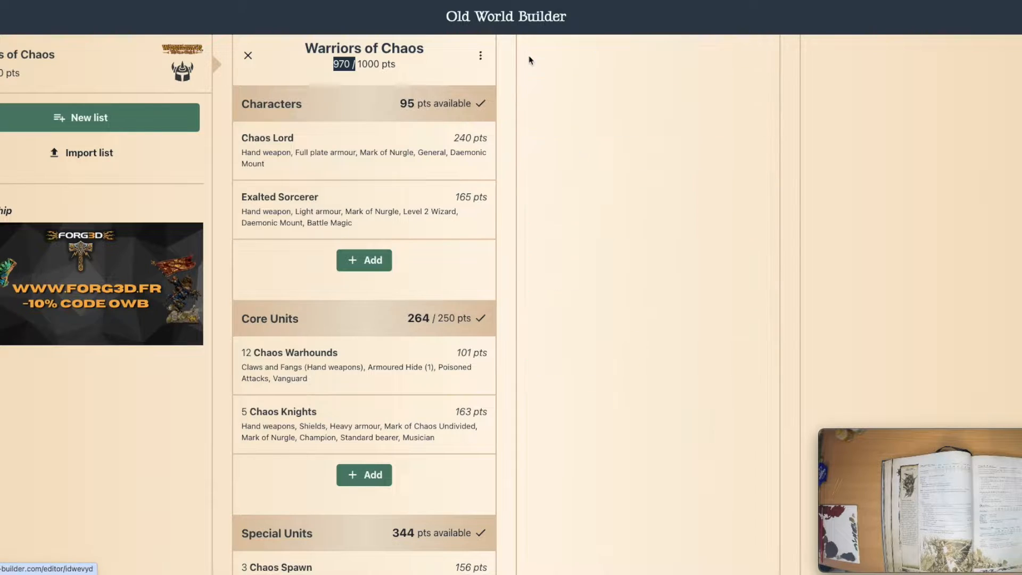
Step: Reopen the Exalted Sorcerer to review its mount and Lore of Magic options, and open the Chaos Lord's entry
{"action": "left_click", "coordinate": [354, 209]}
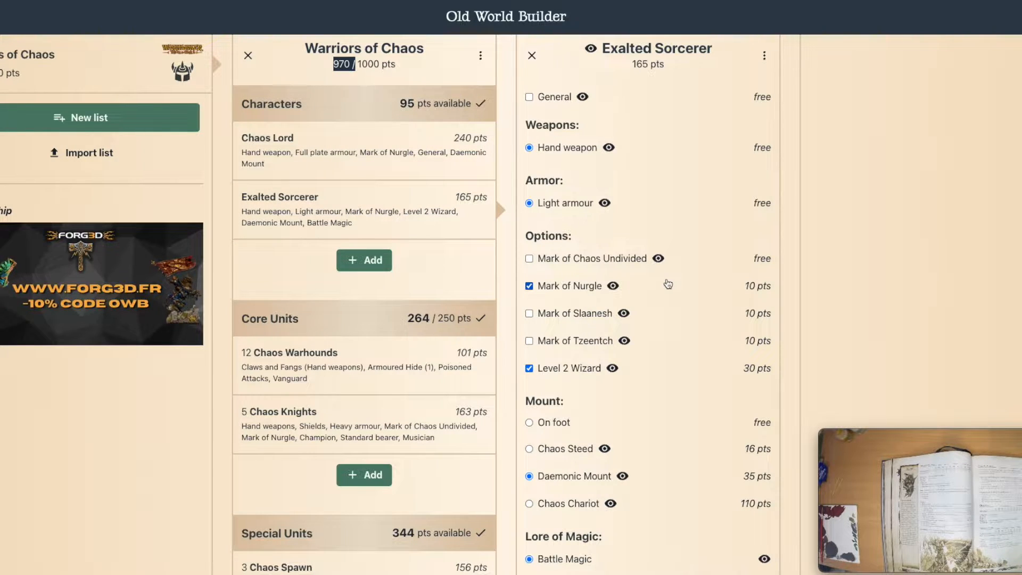
{"action": "scroll", "coordinate": [666, 304], "scroll_direction": "down", "scroll_amount": 10}
{"action": "scroll", "coordinate": [667, 304], "scroll_direction": "up", "scroll_amount": 4}
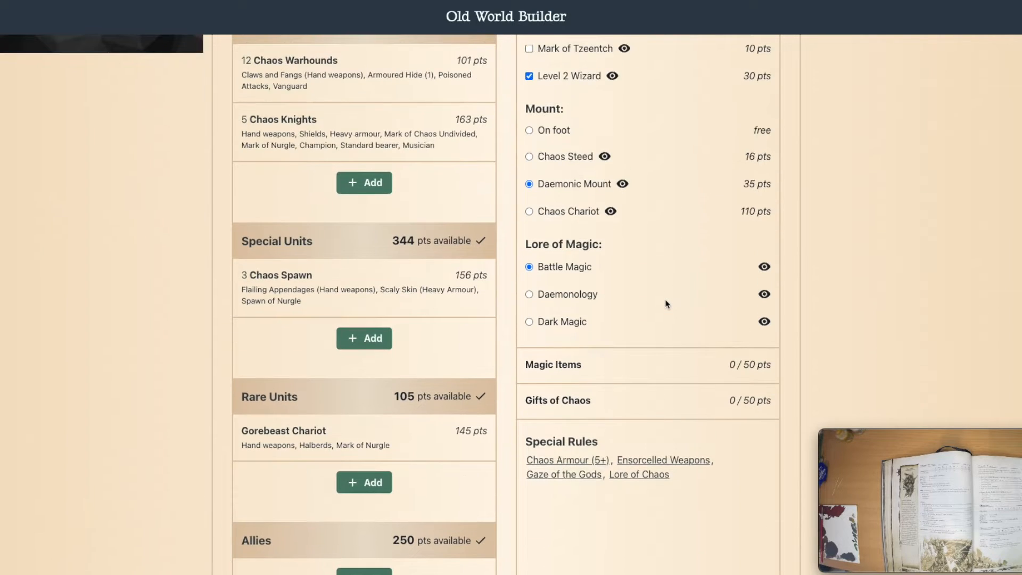
{"action": "scroll", "coordinate": [667, 304], "scroll_direction": "up", "scroll_amount": 5}
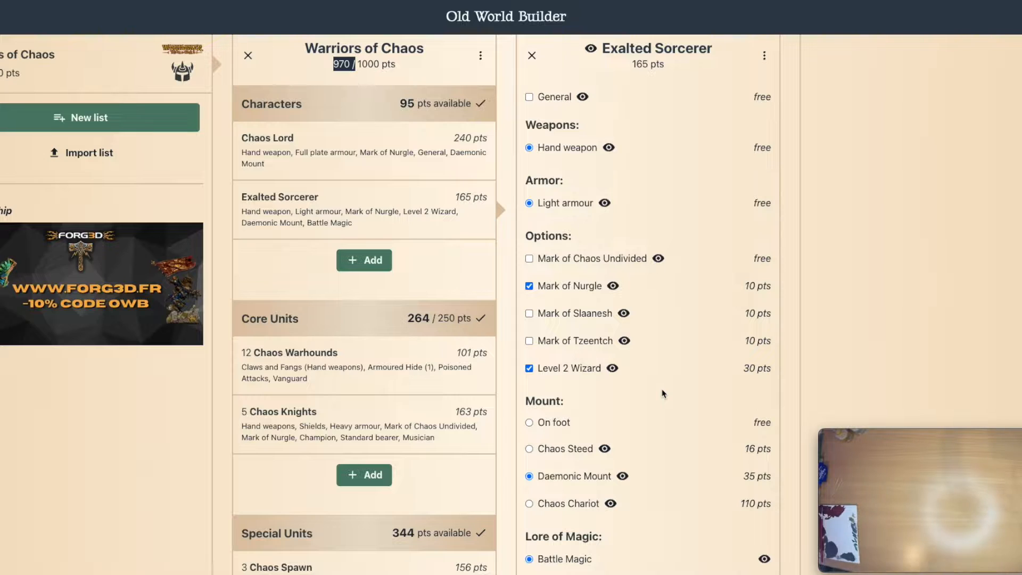
{"action": "left_click", "coordinate": [315, 147]}
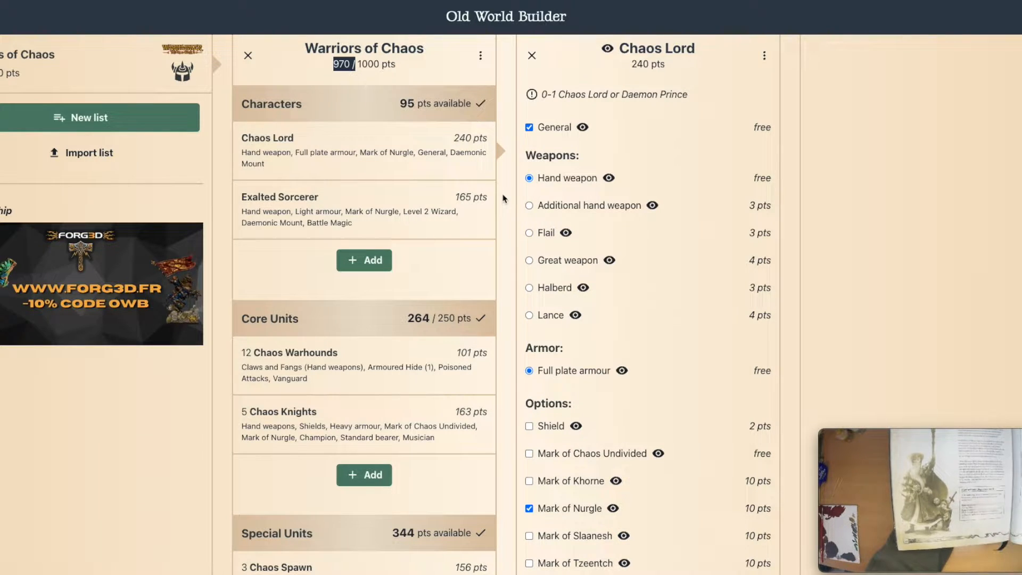
Step: Enlarge the camera window to full screen to show the rulebook's Lores of Magic page
{"action": "mouse_move", "coordinate": [901, 552]}
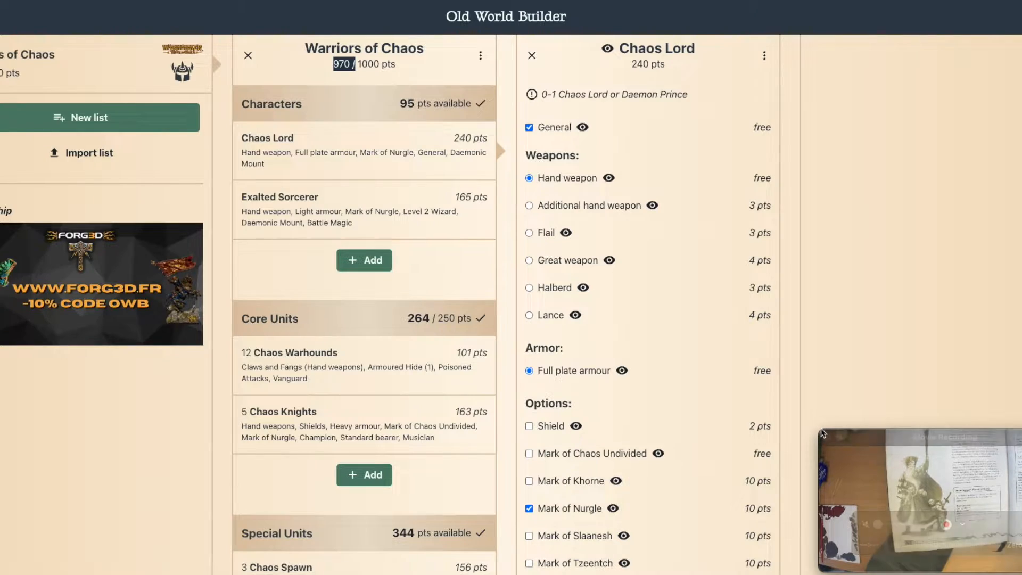
{"action": "left_click_drag", "start_coordinate": [823, 432], "coordinate": [0, 0]}
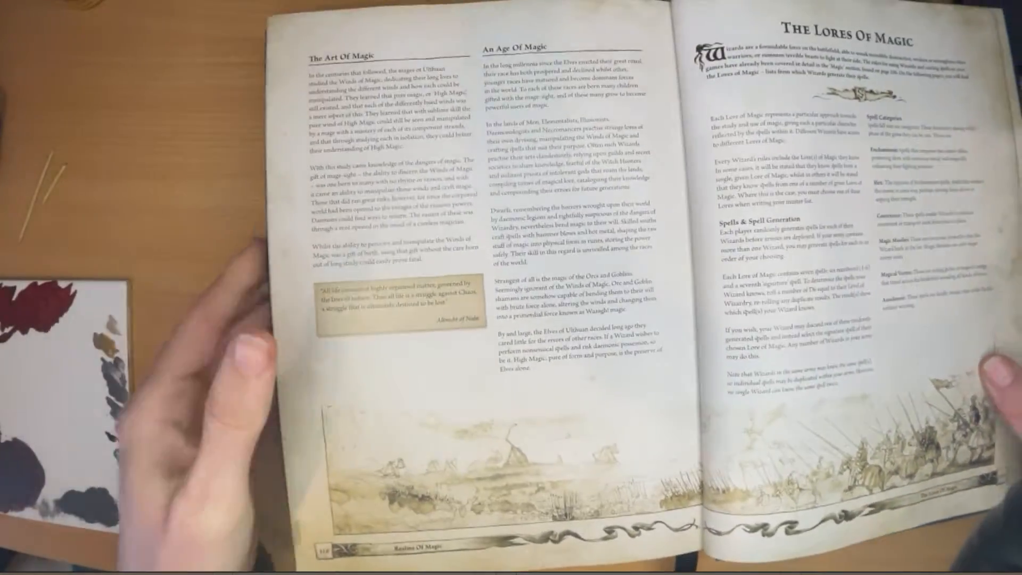
{"action": "mouse_move", "coordinate": [702, 269]}
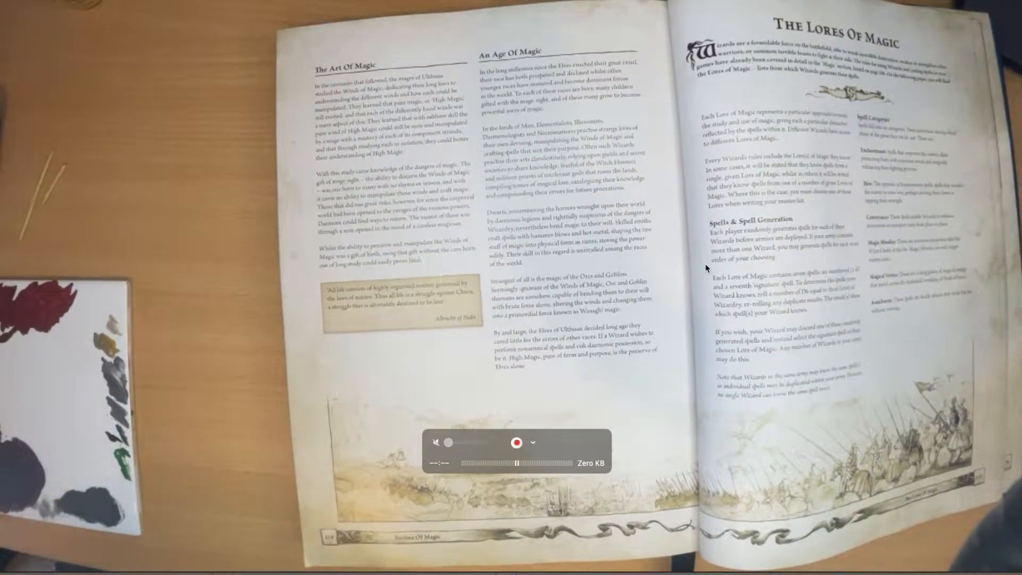
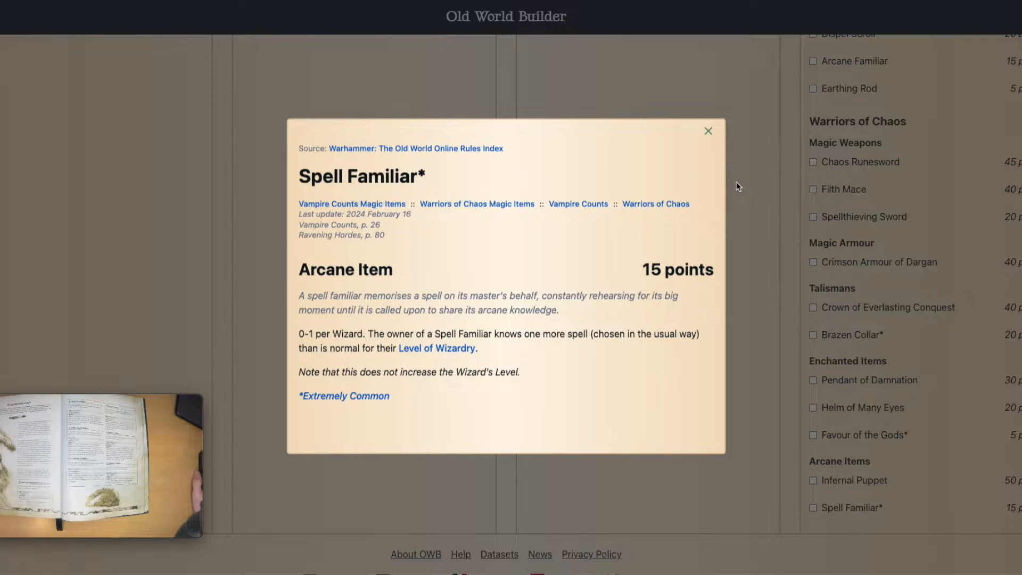
Step: Close the Spell Familiar description, give the sorcerer a Spell Familiar, try a quantity of 3, and return it to 1
{"action": "left_click", "coordinate": [708, 131]}
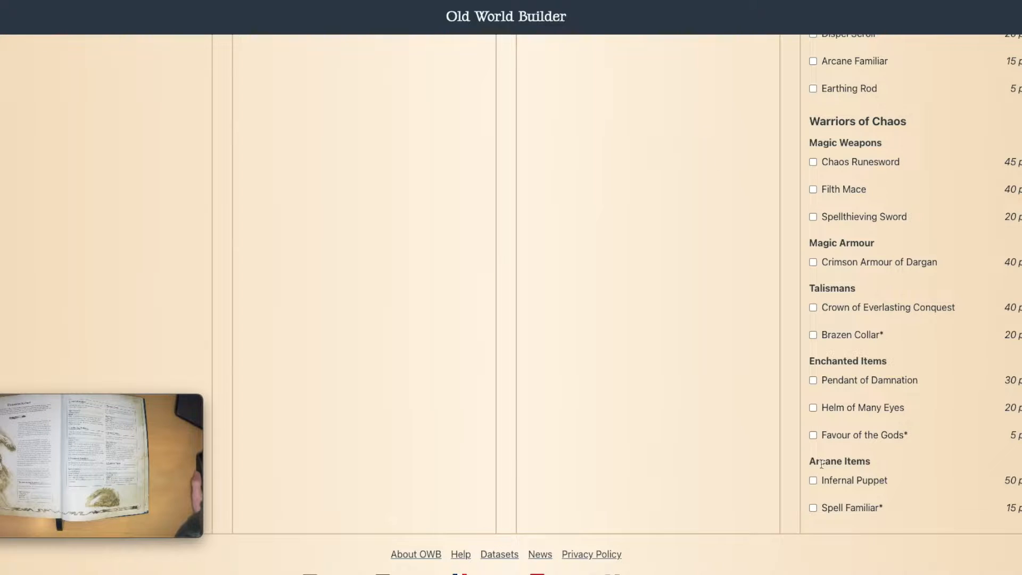
{"action": "left_click", "coordinate": [812, 508]}
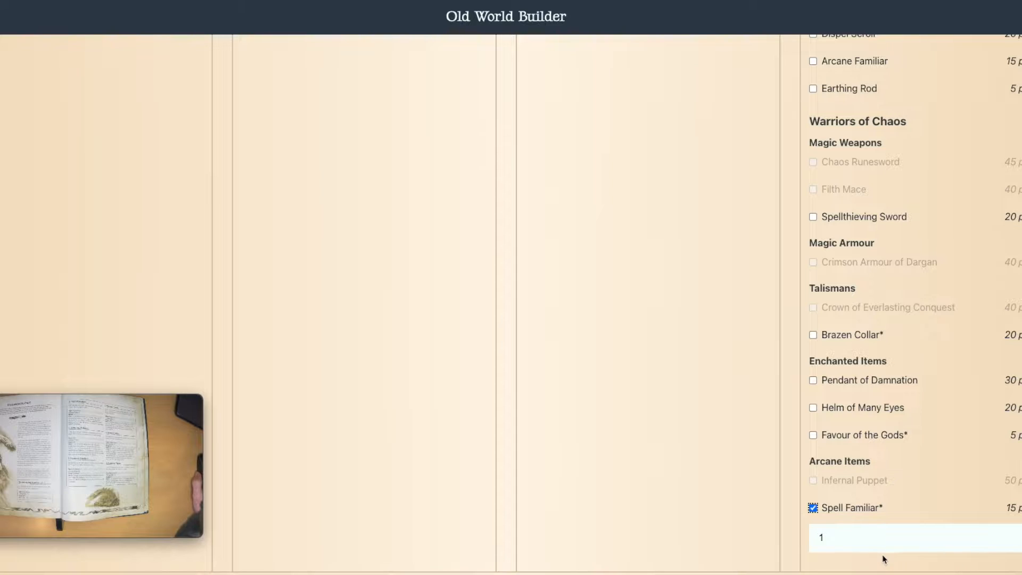
{"action": "left_click", "coordinate": [1020, 535]}
{"action": "left_click", "coordinate": [1021, 535]}
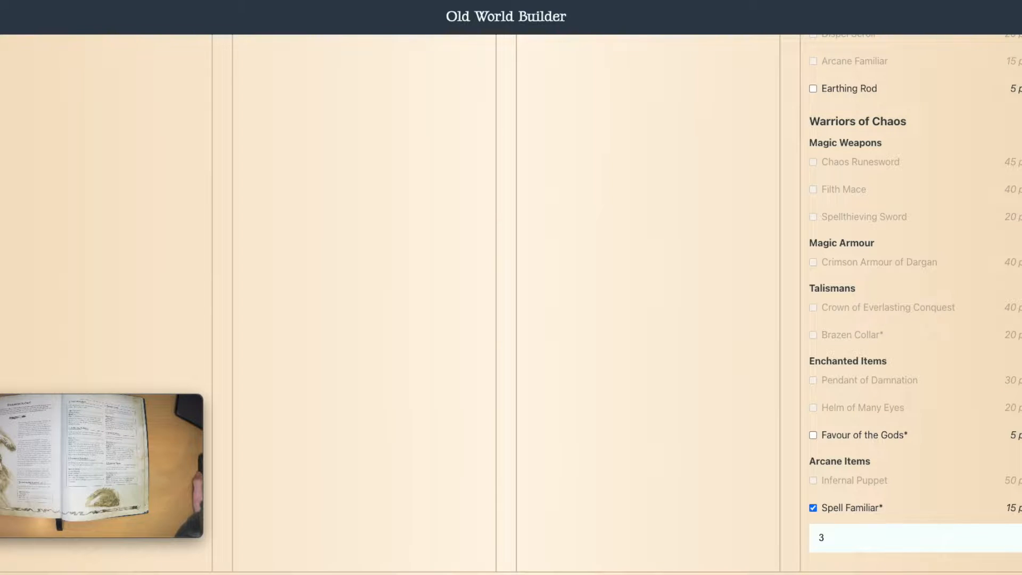
{"action": "left_click", "coordinate": [1021, 540]}
{"action": "left_click", "coordinate": [1021, 540]}
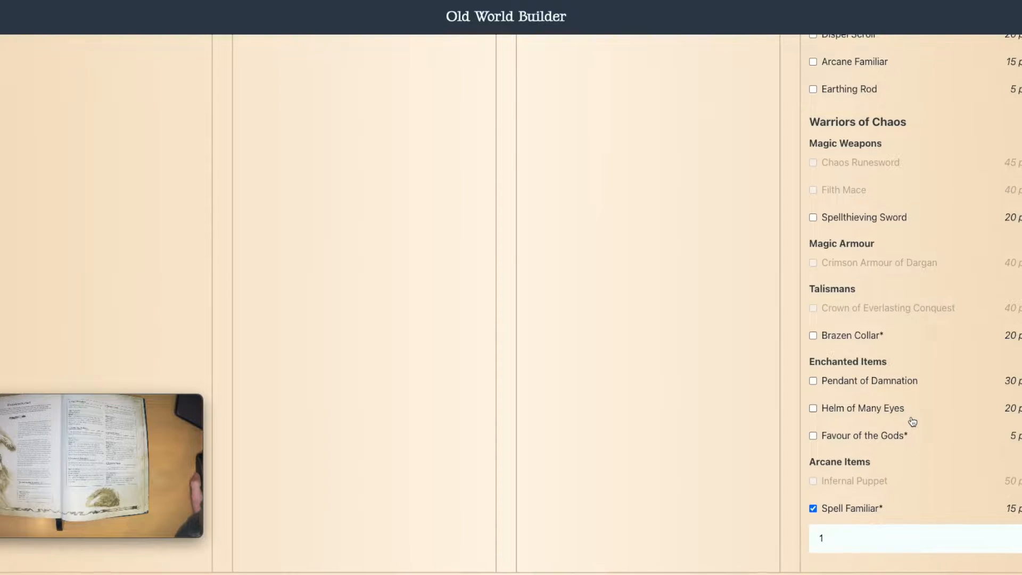
Step: Read the Arcane Familiar's rules among the common arcane items and close the description
{"action": "scroll", "coordinate": [913, 422], "scroll_direction": "up", "scroll_amount": 1}
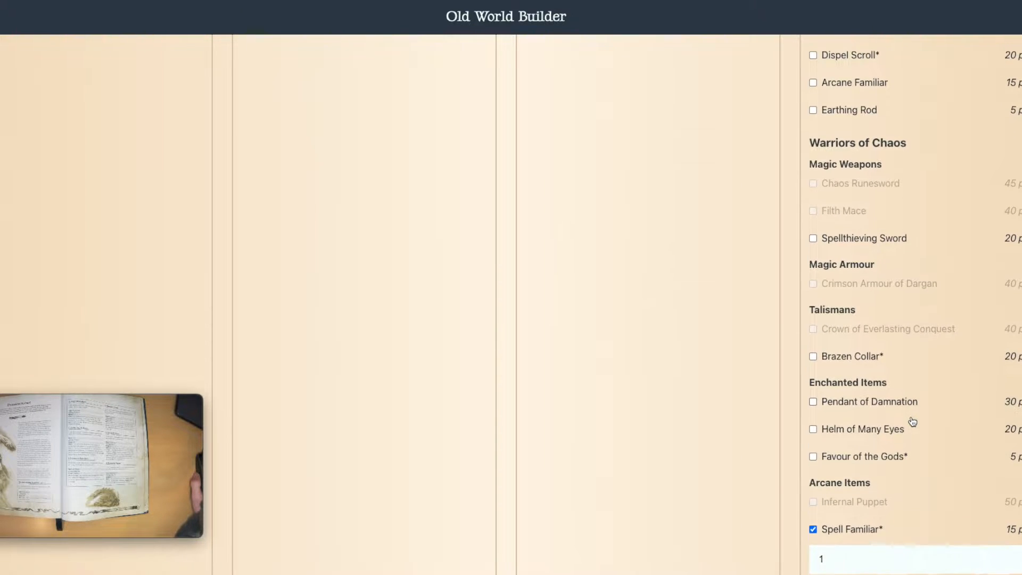
{"action": "scroll", "coordinate": [865, 500], "scroll_direction": "up", "scroll_amount": 4}
{"action": "scroll", "coordinate": [997, 392], "scroll_direction": "up", "scroll_amount": 1}
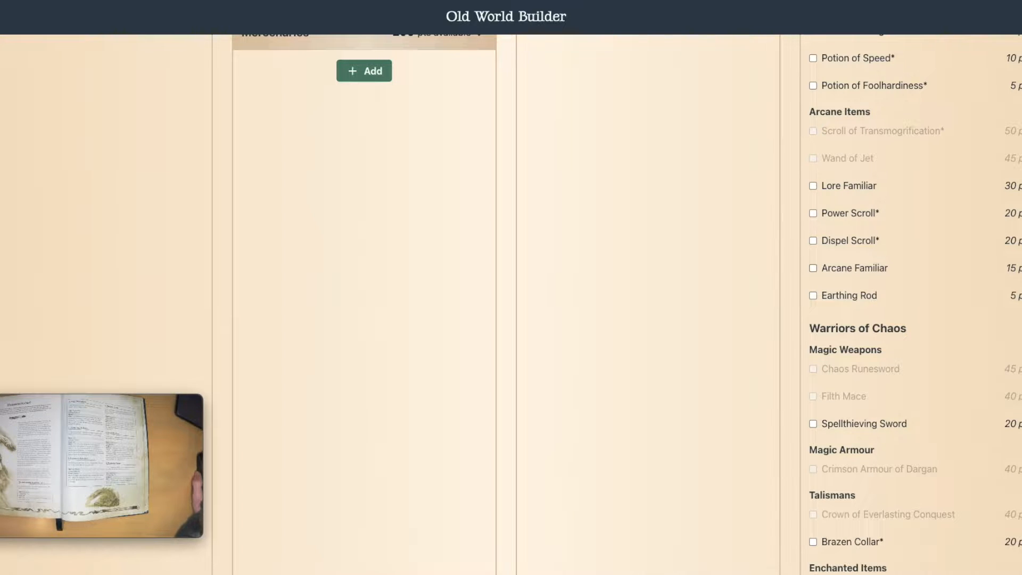
{"action": "left_click", "coordinate": [1010, 274]}
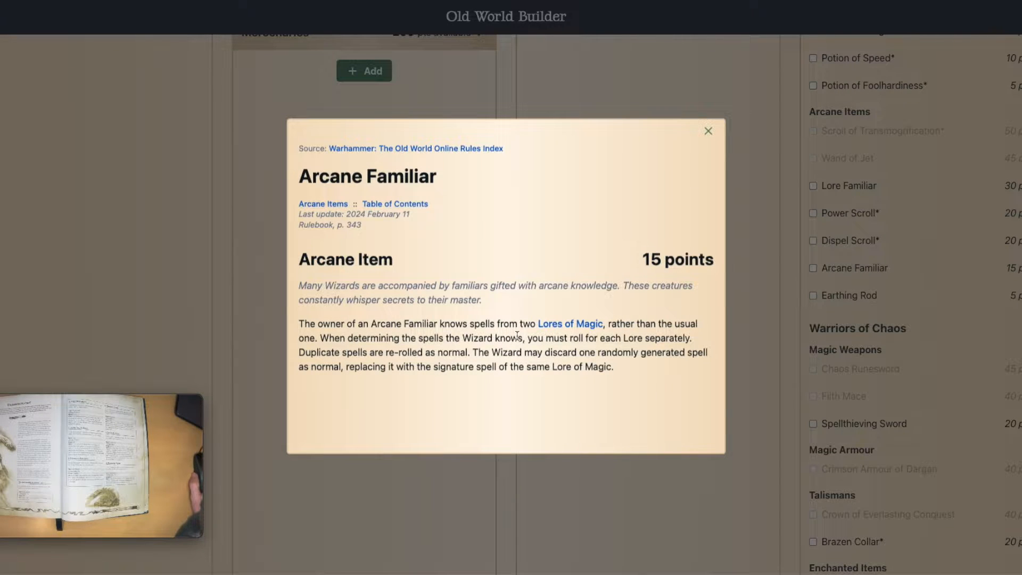
{"action": "left_click", "coordinate": [708, 131]}
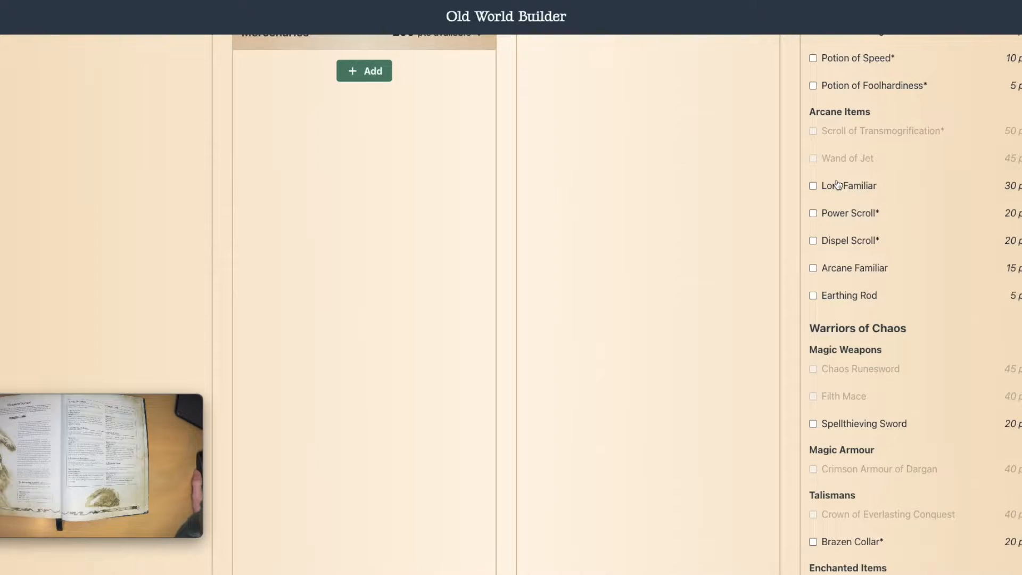
Step: Give the Exalted Sorcerer the Lore Familiar and remove its Spell Familiar
{"action": "left_click_drag", "start_coordinate": [819, 115], "coordinate": [885, 118]}
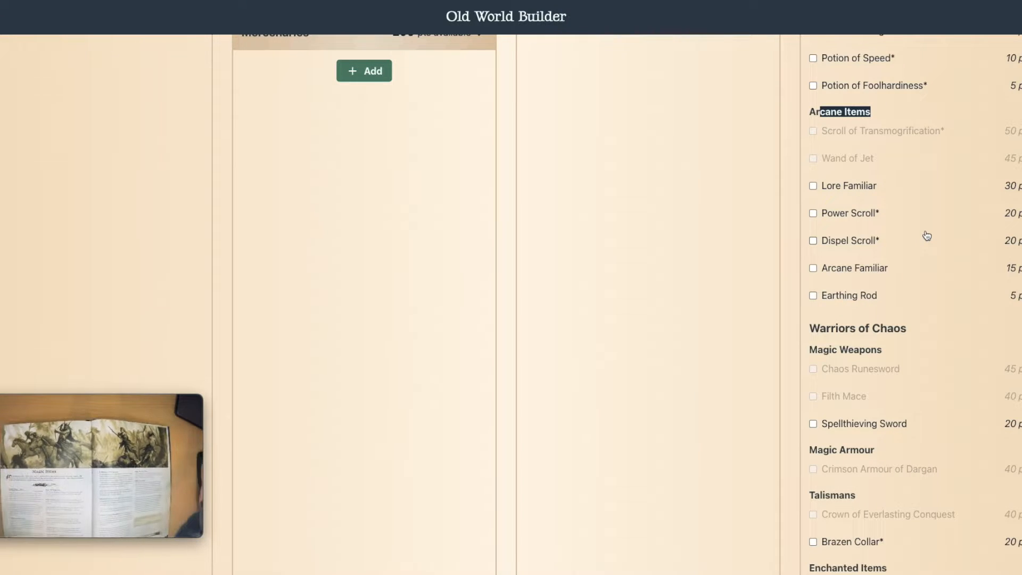
{"action": "left_click", "coordinate": [812, 186]}
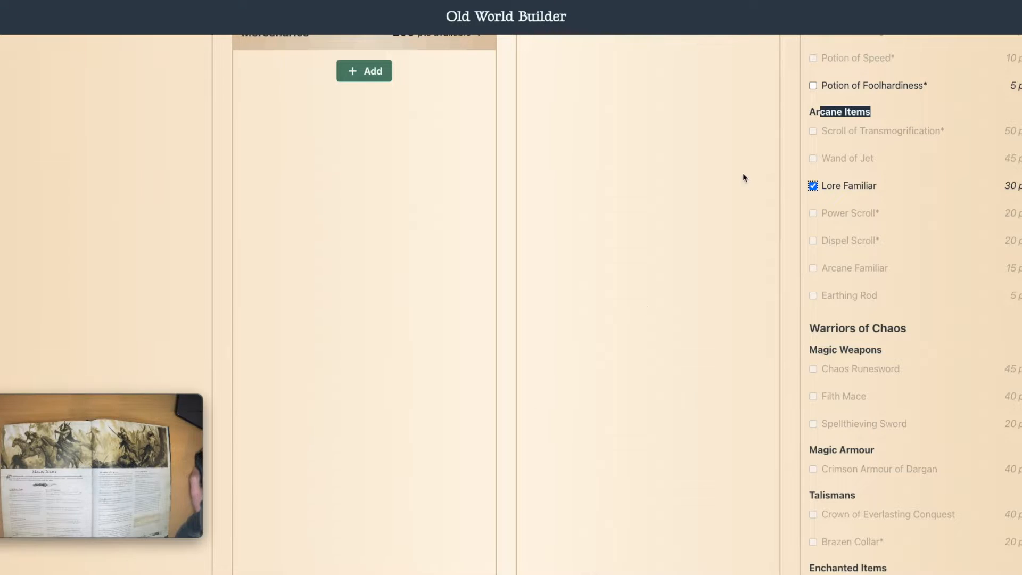
{"action": "scroll", "coordinate": [878, 207], "scroll_direction": "down", "scroll_amount": 5}
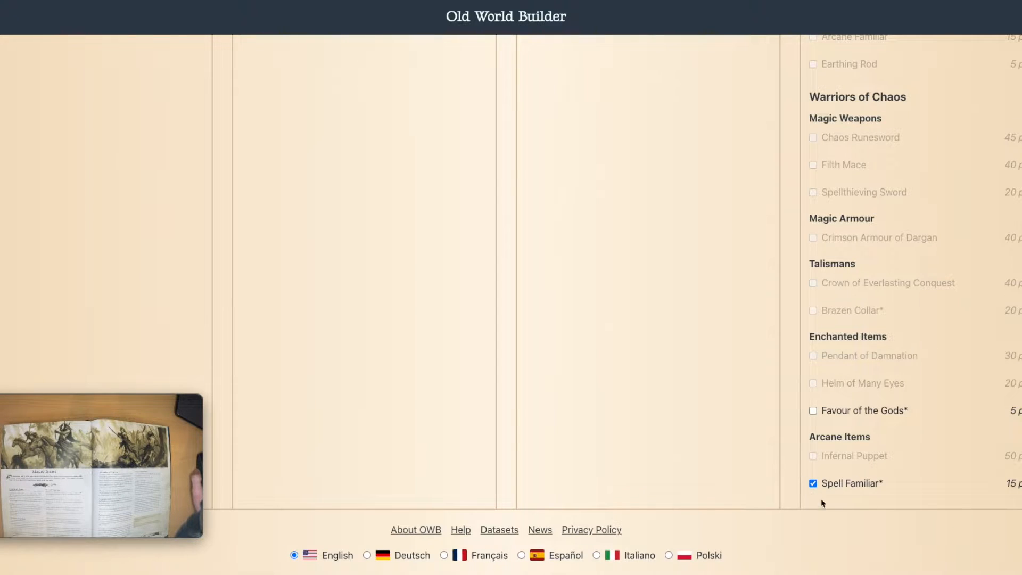
{"action": "left_click", "coordinate": [813, 484]}
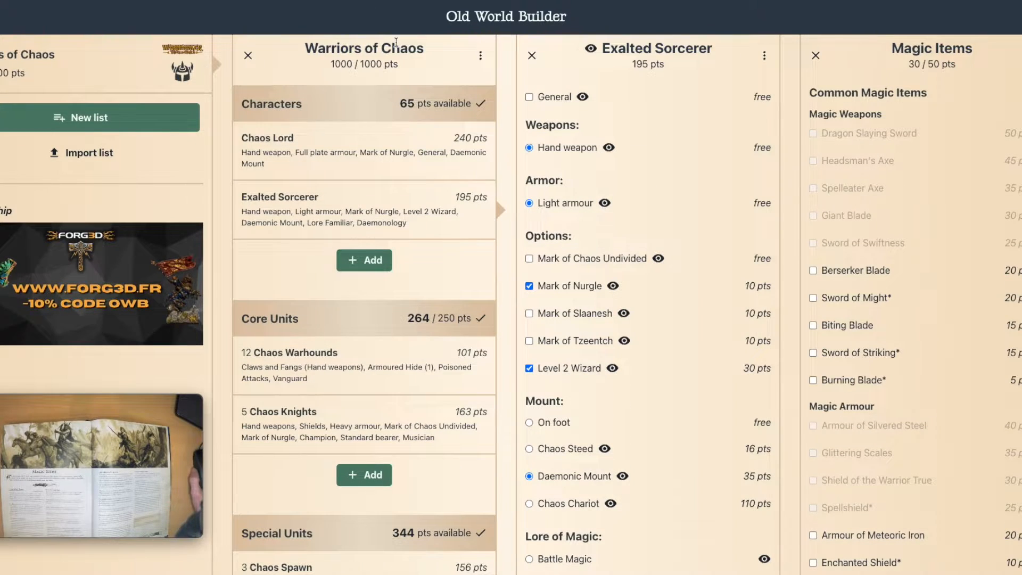
Step: Open the Chaos Lord and review its options alongside the army's special and rare units
{"action": "left_click", "coordinate": [423, 173]}
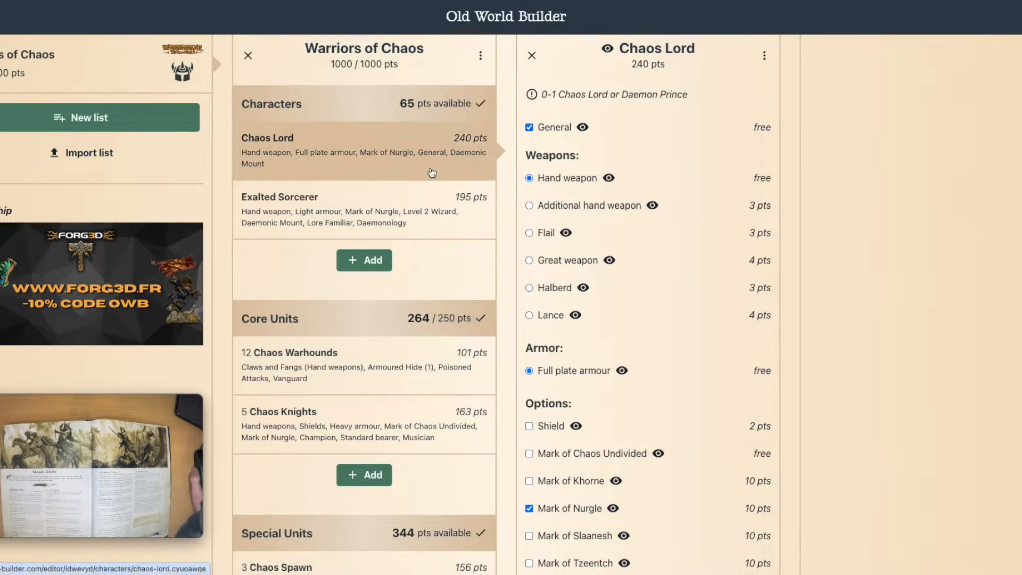
{"action": "scroll", "coordinate": [434, 301], "scroll_direction": "down", "scroll_amount": 7}
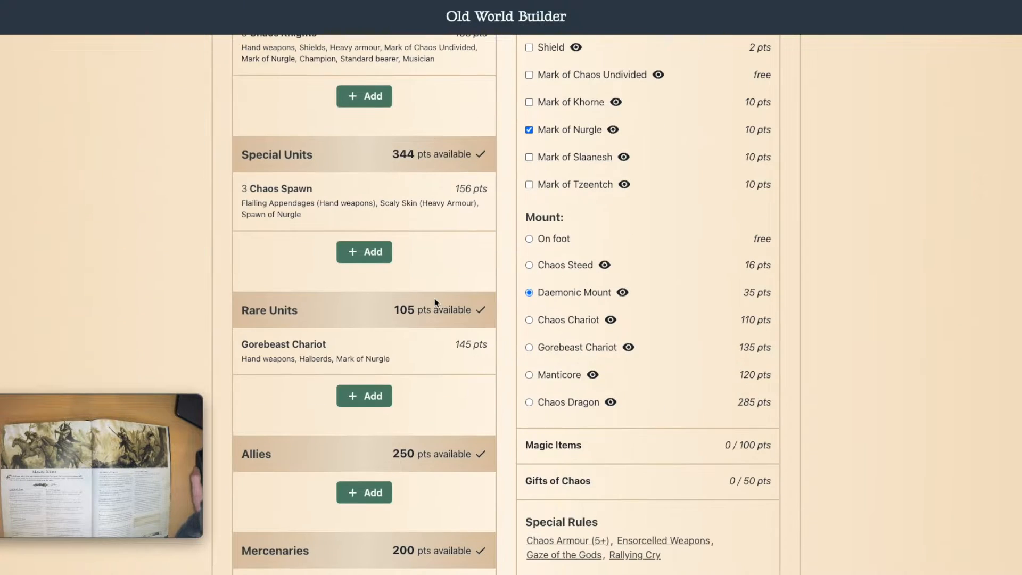
{"action": "scroll", "coordinate": [435, 302], "scroll_direction": "up", "scroll_amount": 4}
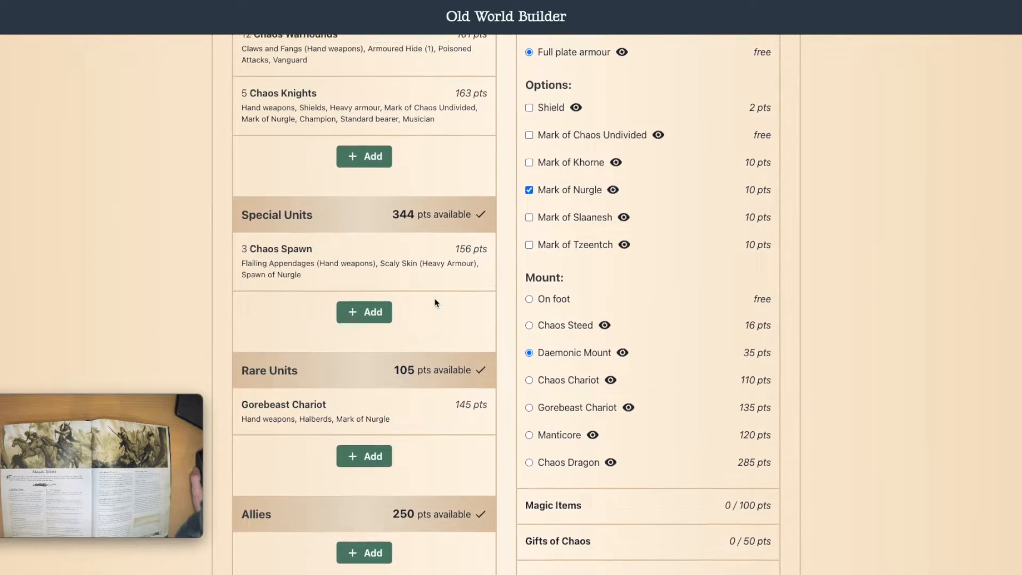
{"action": "scroll", "coordinate": [435, 303], "scroll_direction": "up", "scroll_amount": 3}
Step: Reduce the Chaos Warhounds unit size to 10
{"action": "left_click", "coordinate": [410, 367]}
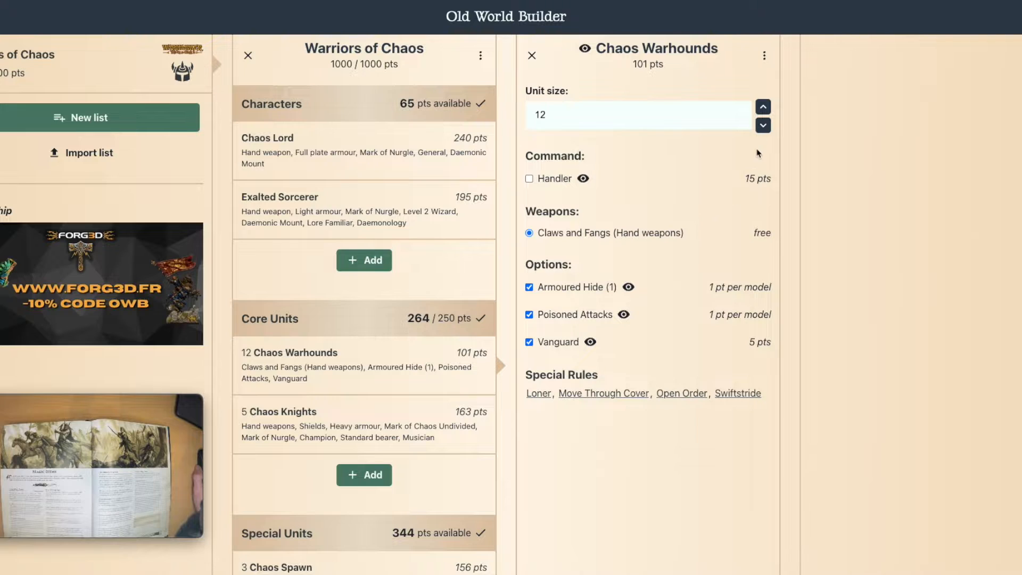
{"action": "left_click", "coordinate": [763, 126]}
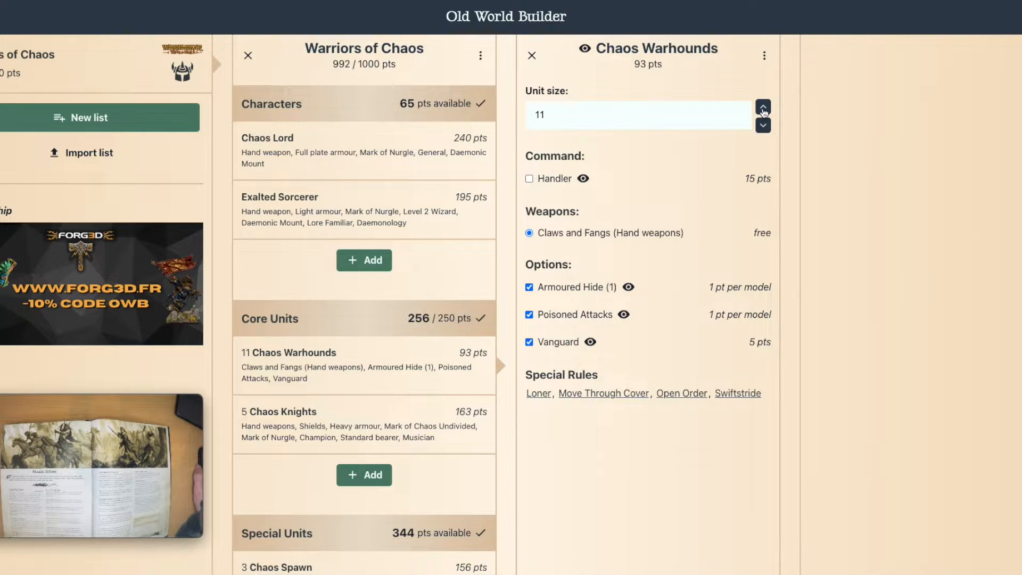
{"action": "left_click", "coordinate": [764, 127]}
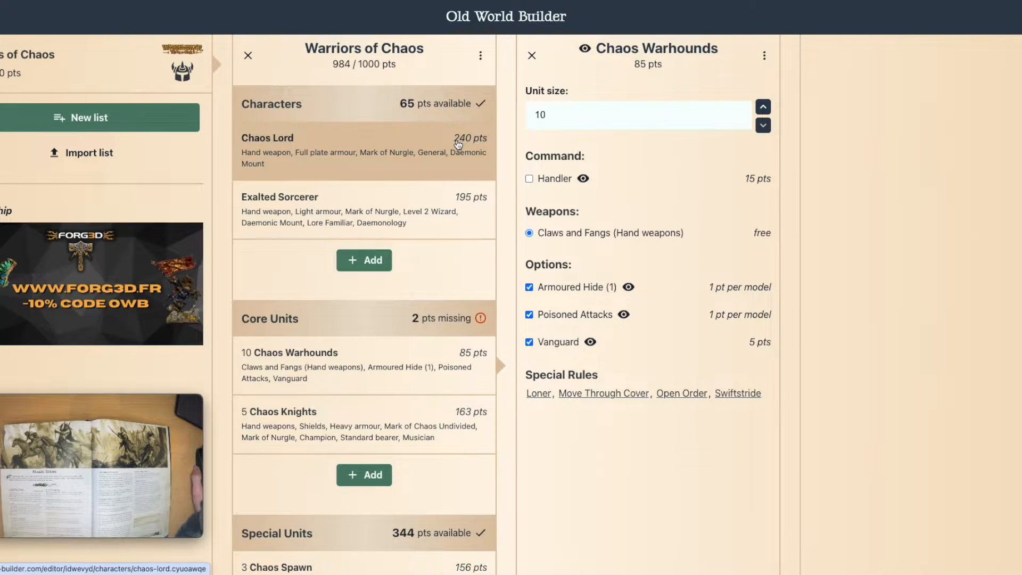
Step: Open the Chaos Lord, enlarge the camera window to show the rulebook's Warriors of Chaos arcane items and special rules, and shrink it again
{"action": "left_click", "coordinate": [330, 152]}
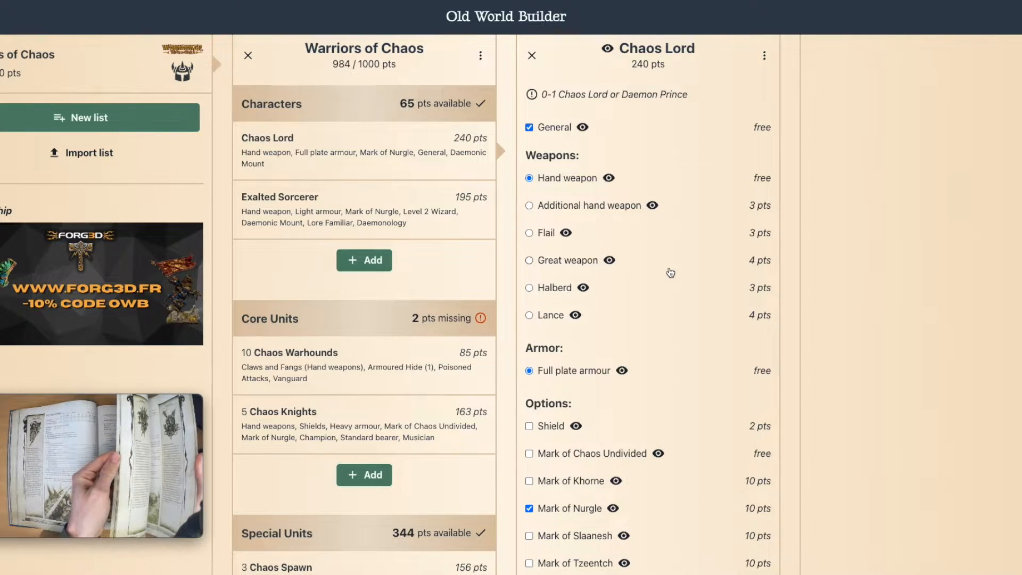
{"action": "mouse_move", "coordinate": [198, 399]}
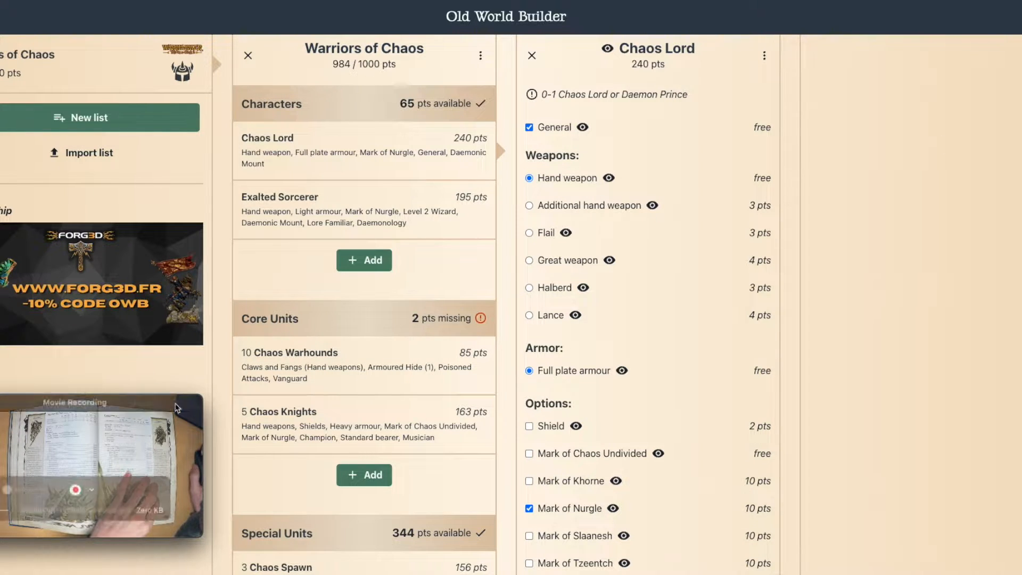
{"action": "left_click_drag", "start_coordinate": [201, 400], "coordinate": [999, 1]}
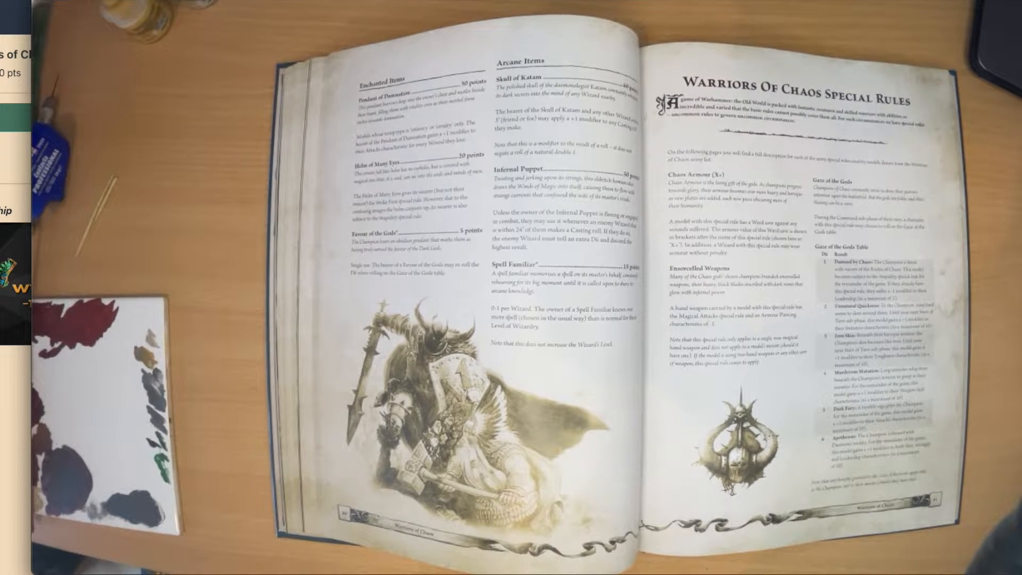
{"action": "left_click_drag", "start_coordinate": [32, 0], "coordinate": [913, 407]}
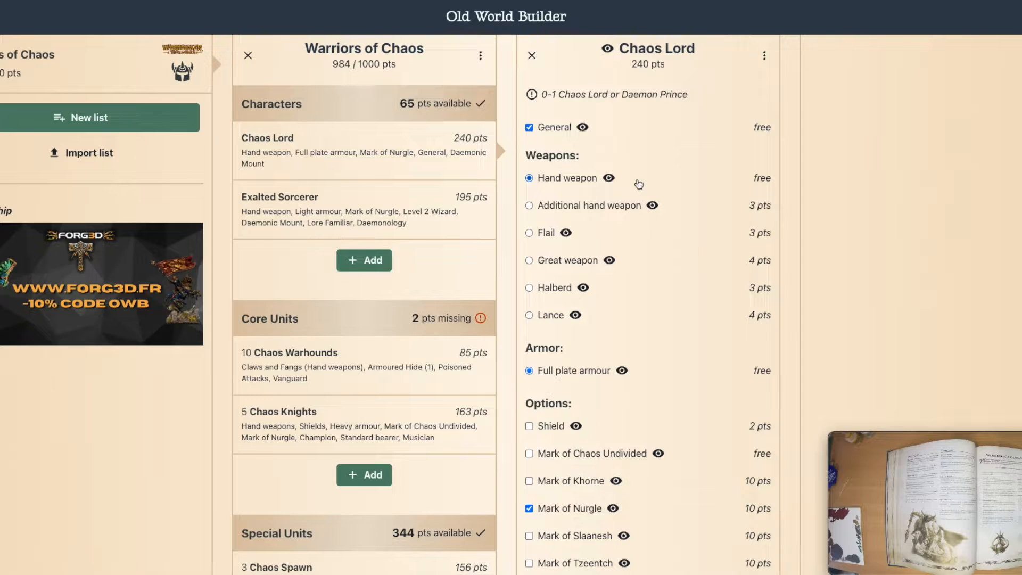
Step: Set the Chaos Warhounds unit size back to 12
{"action": "scroll", "coordinate": [436, 353], "scroll_direction": "down", "scroll_amount": 5}
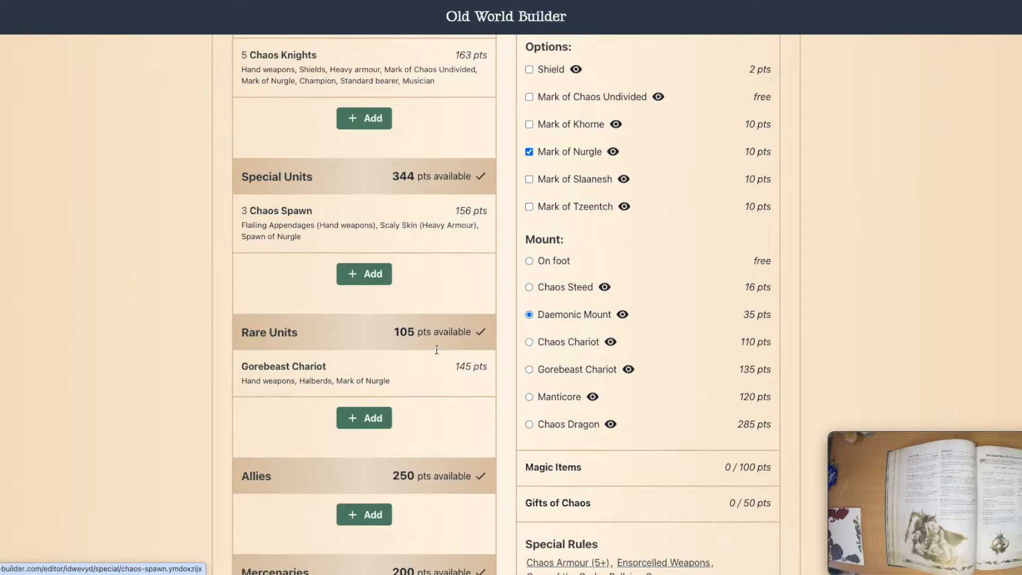
{"action": "scroll", "coordinate": [376, 300], "scroll_direction": "up", "scroll_amount": 5}
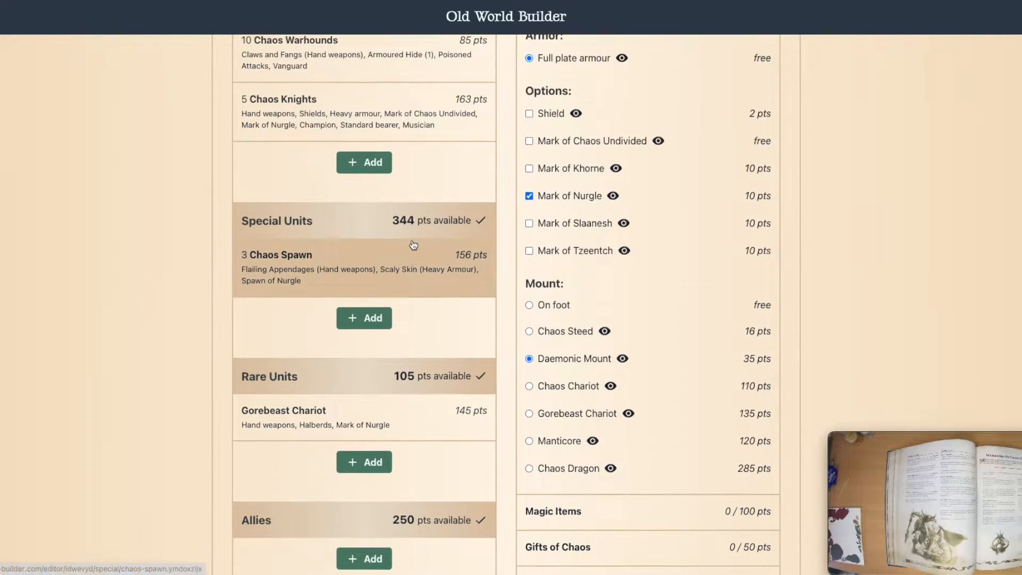
{"action": "left_click", "coordinate": [373, 367]}
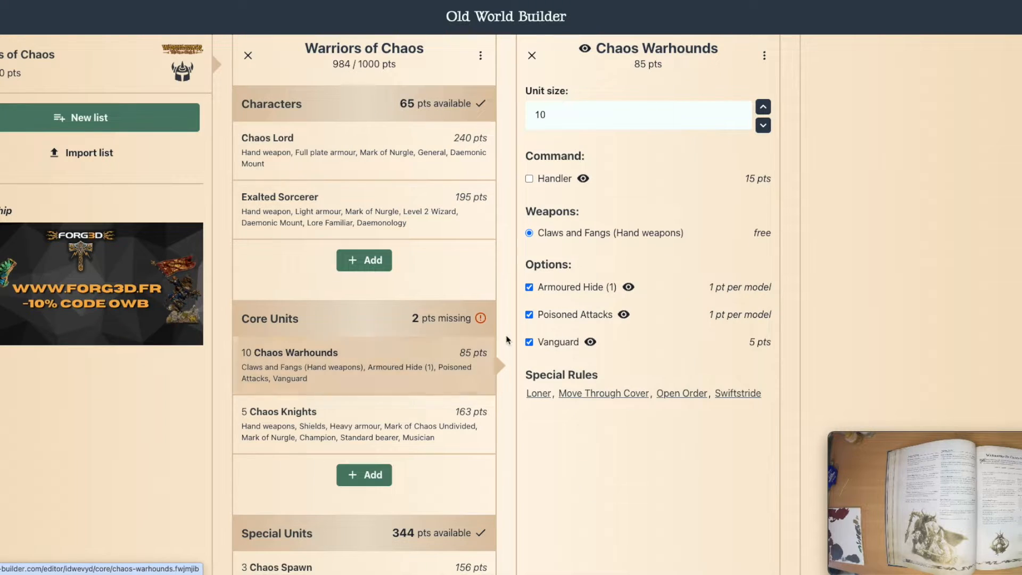
{"action": "left_click", "coordinate": [764, 109]}
{"action": "left_click", "coordinate": [764, 109]}
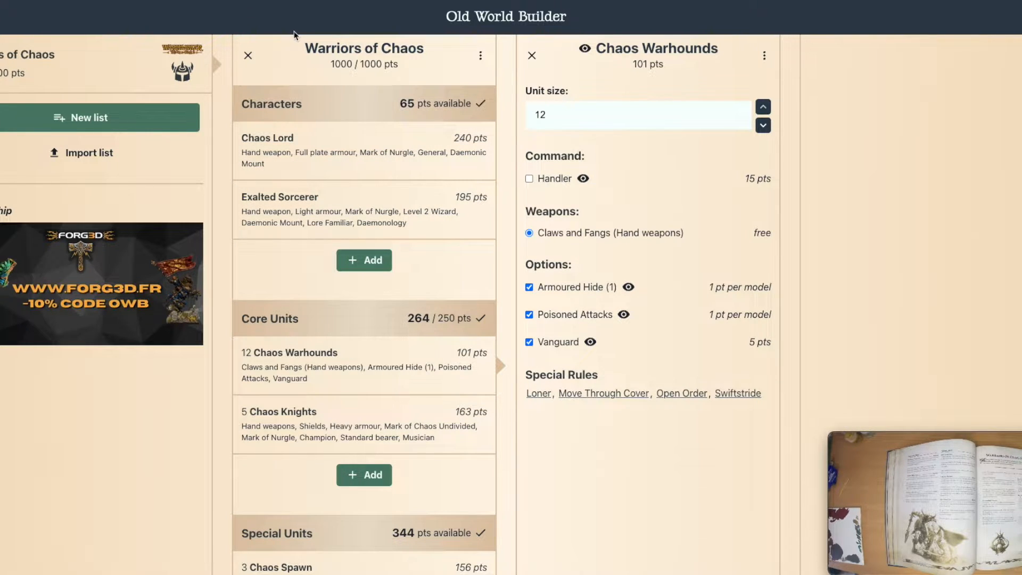
Step: Reopen the Chaos Lord and review its weapons, mark, mount, magic item and special rule entries
{"action": "left_click", "coordinate": [383, 167]}
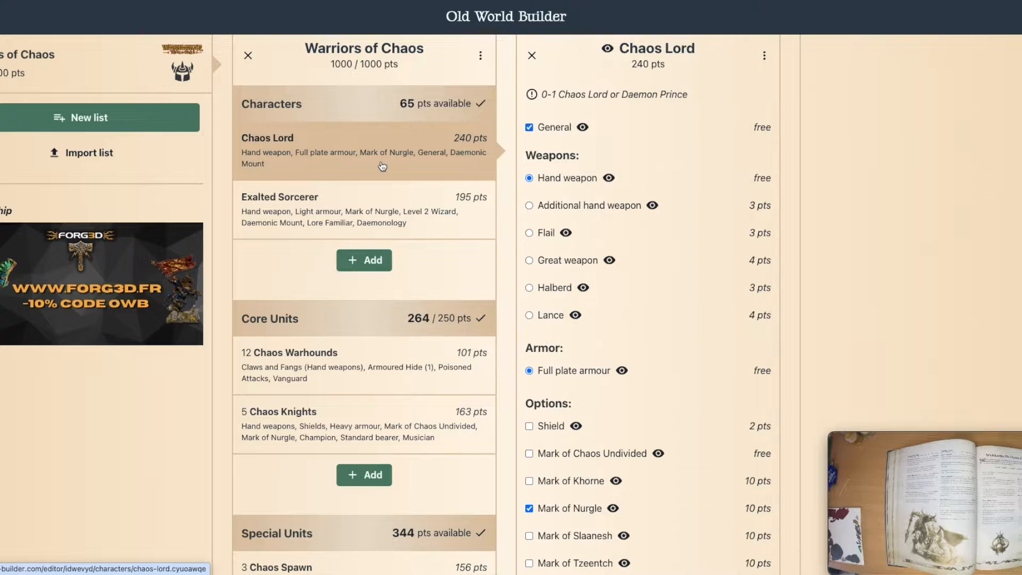
{"action": "scroll", "coordinate": [679, 339], "scroll_direction": "down", "scroll_amount": 1}
{"action": "scroll", "coordinate": [679, 339], "scroll_direction": "down", "scroll_amount": 9}
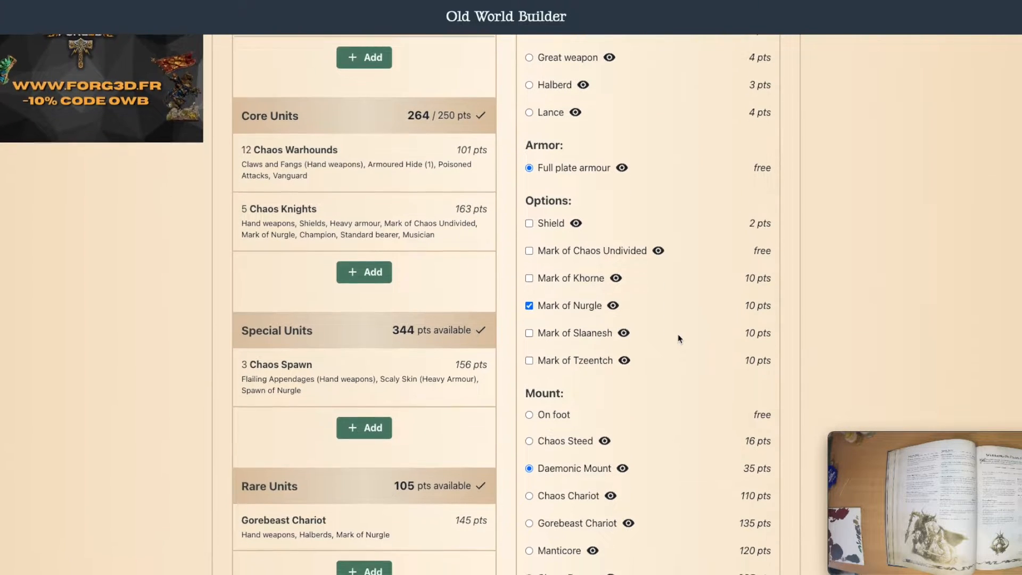
{"action": "scroll", "coordinate": [683, 338], "scroll_direction": "up", "scroll_amount": 9}
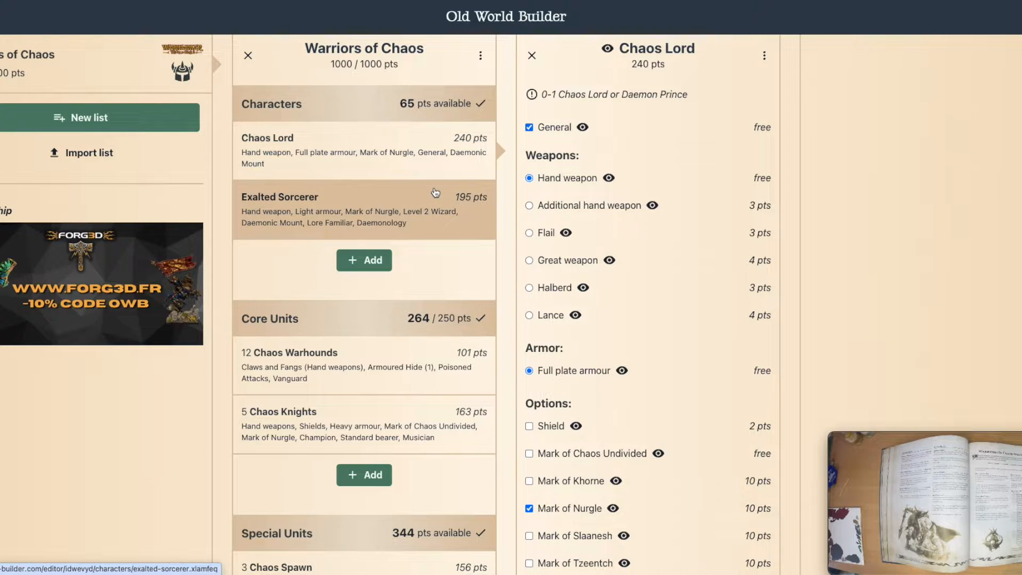
{"action": "scroll", "coordinate": [627, 201], "scroll_direction": "down", "scroll_amount": 10}
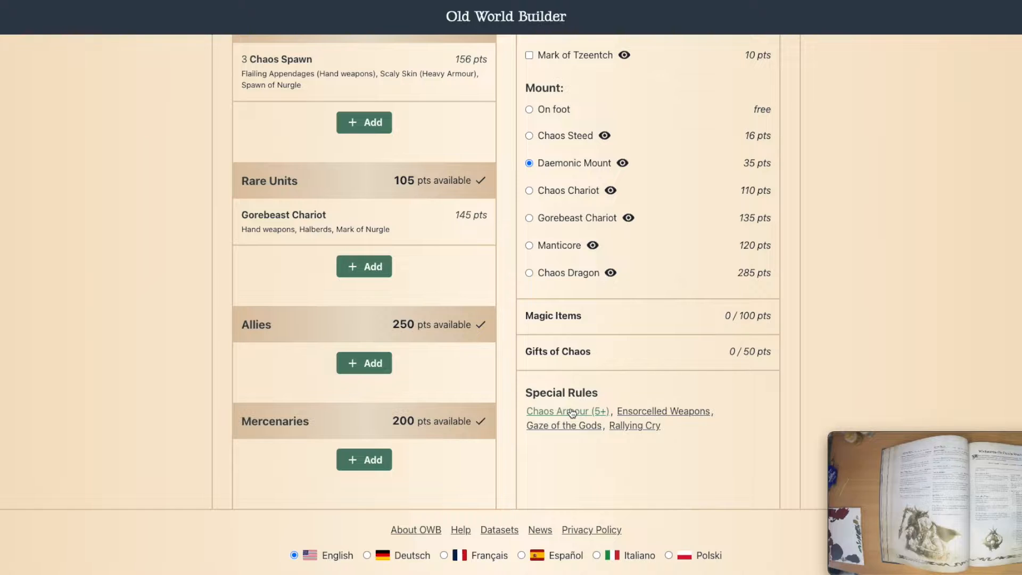
{"action": "scroll", "coordinate": [572, 413], "scroll_direction": "up", "scroll_amount": 10}
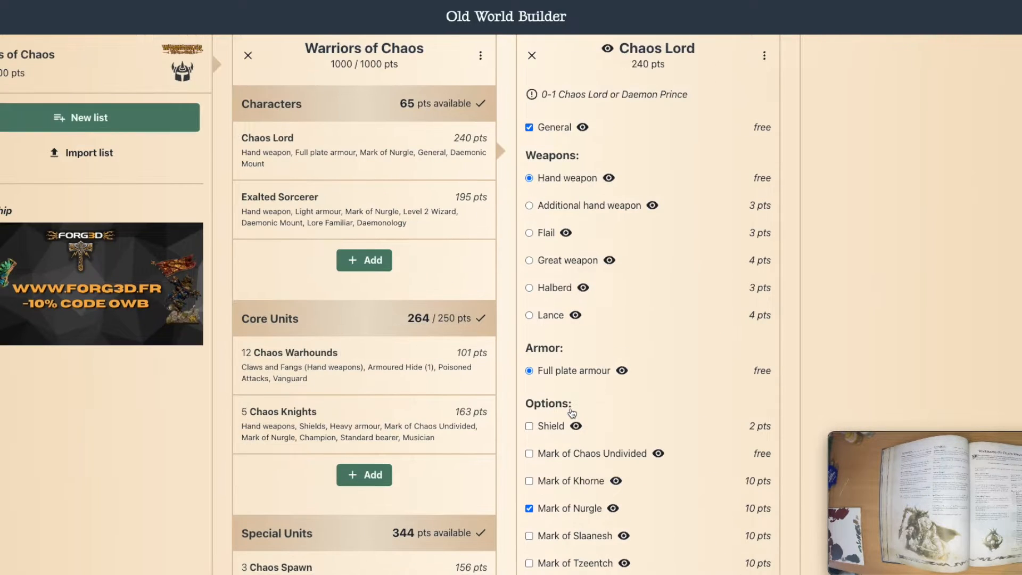
Step: Open the Exalted Sorcerer, review its equipment, lore and magic items, and check the army's points total
{"action": "left_click", "coordinate": [328, 208]}
{"action": "scroll", "coordinate": [574, 290], "scroll_direction": "down", "scroll_amount": 10}
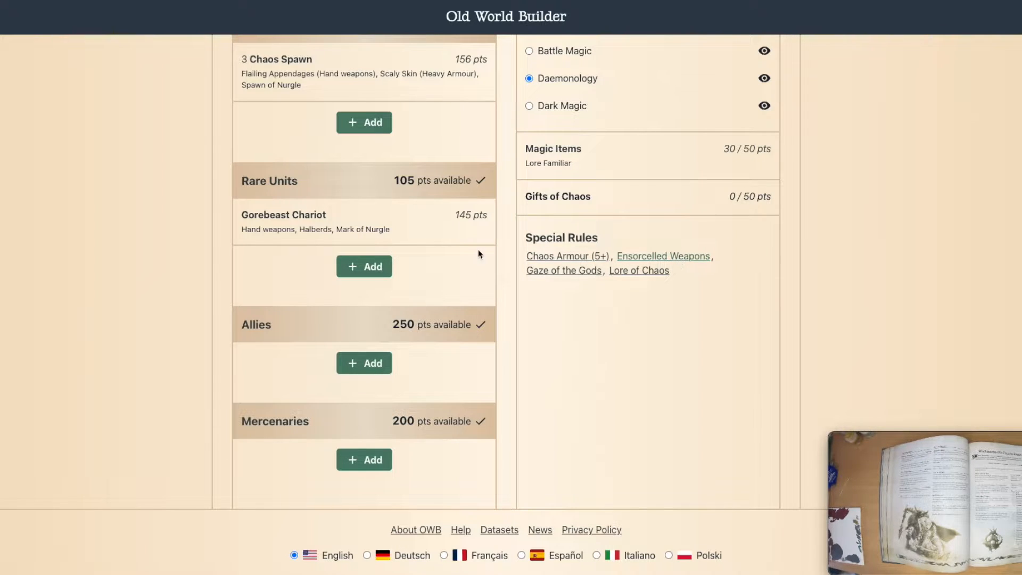
{"action": "scroll", "coordinate": [618, 260], "scroll_direction": "up", "scroll_amount": 10}
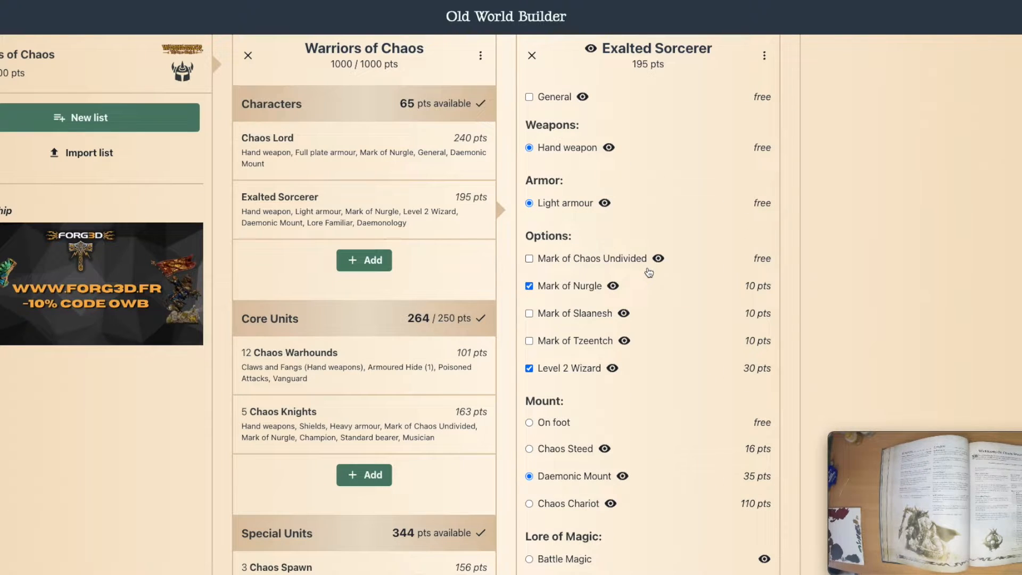
{"action": "triple_click", "coordinate": [305, 61]}
{"action": "left_click", "coordinate": [419, 62]}
{"action": "mouse_move", "coordinate": [837, 445]}
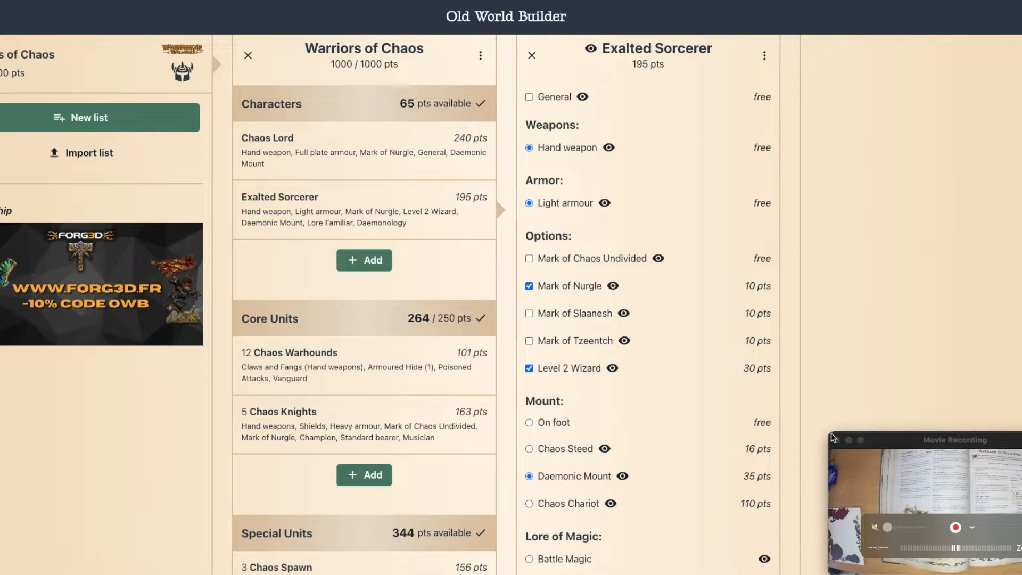